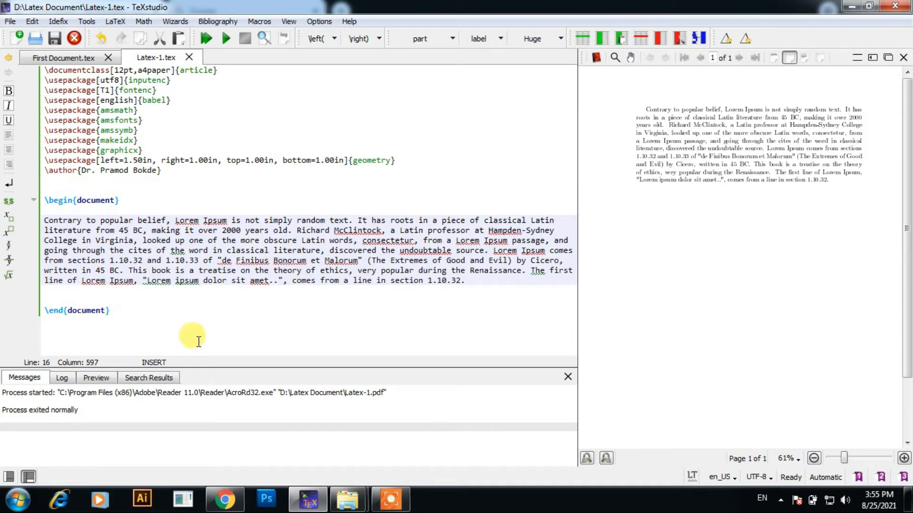
{"action": "left_click", "coordinate": [99, 231]}
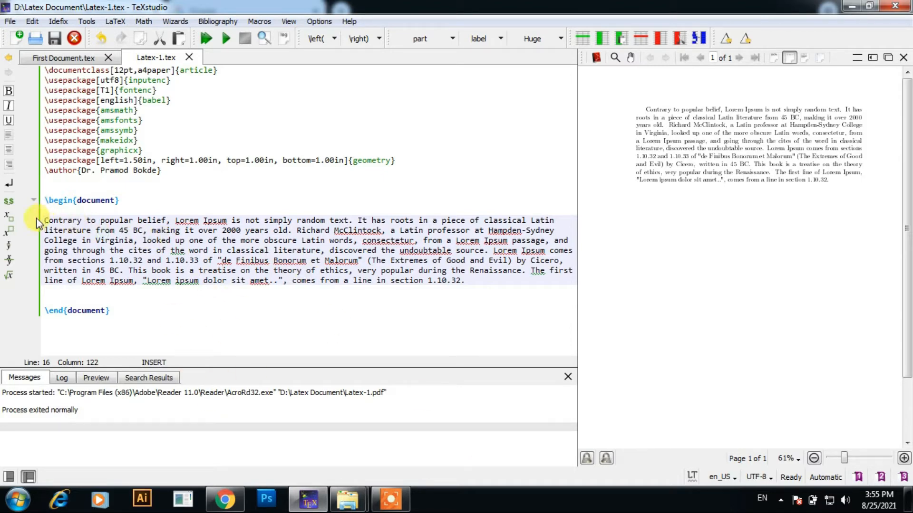
{"action": "left_click_drag", "start_coordinate": [44, 220], "coordinate": [473, 277]}
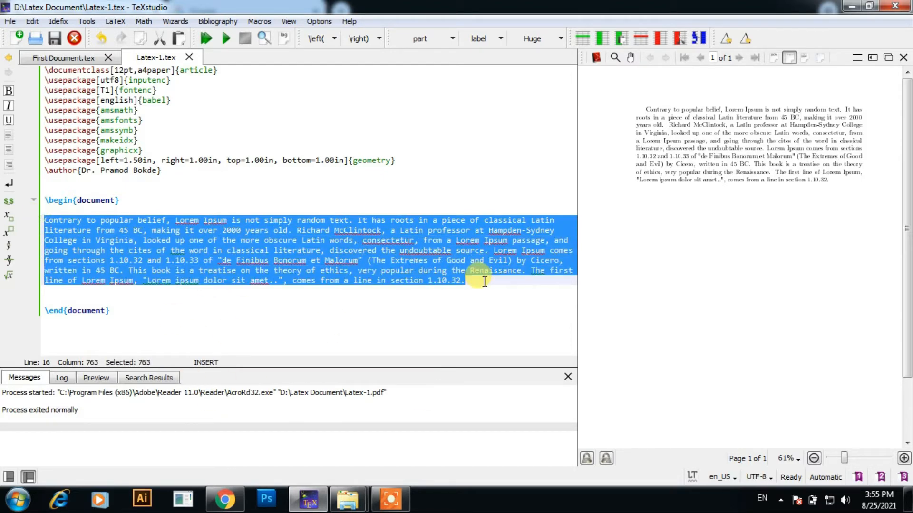
{"action": "left_click", "coordinate": [473, 278]}
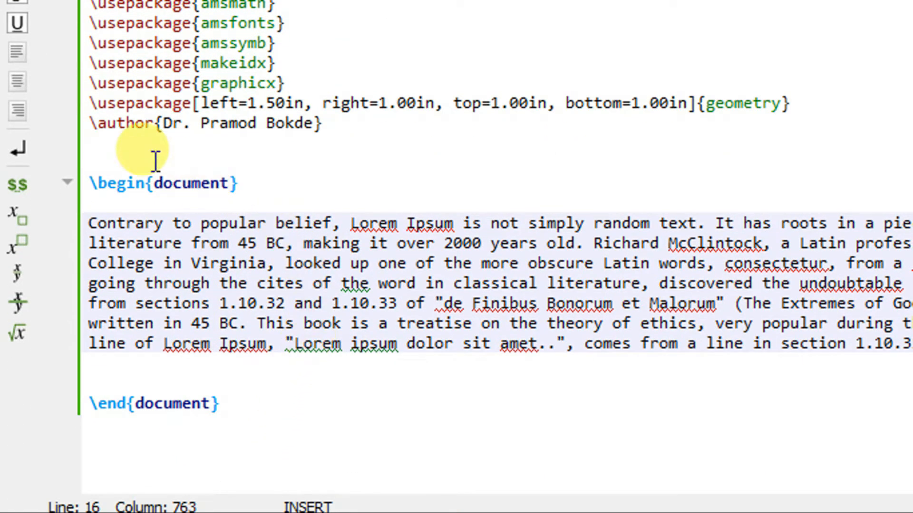
Add an empty line below the author line in the preamble and check the current PDF in the external viewer
{"action": "left_click", "coordinate": [132, 149]}
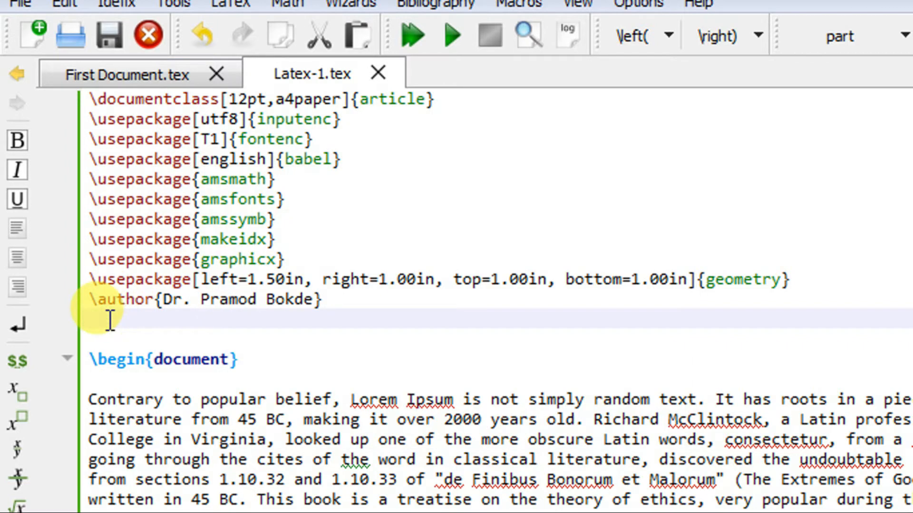
{"action": "key", "text": "Return"}
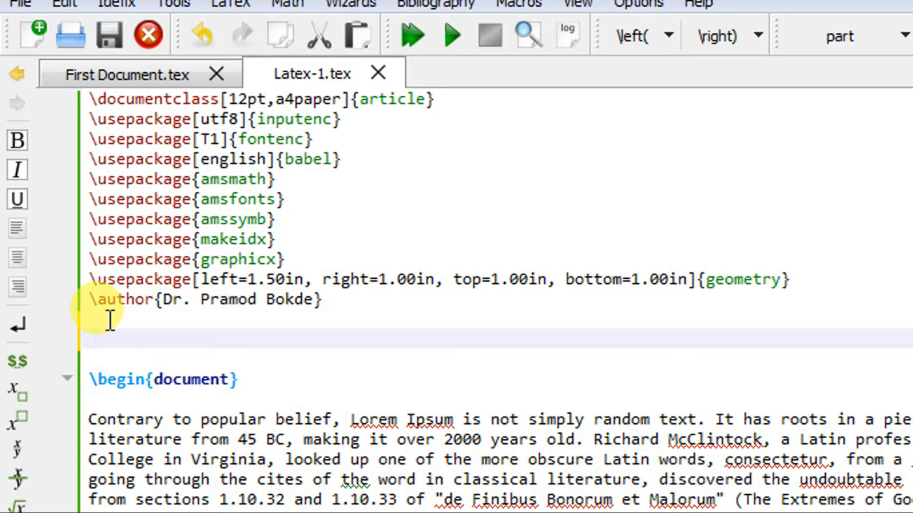
{"action": "left_click", "coordinate": [98, 319]}
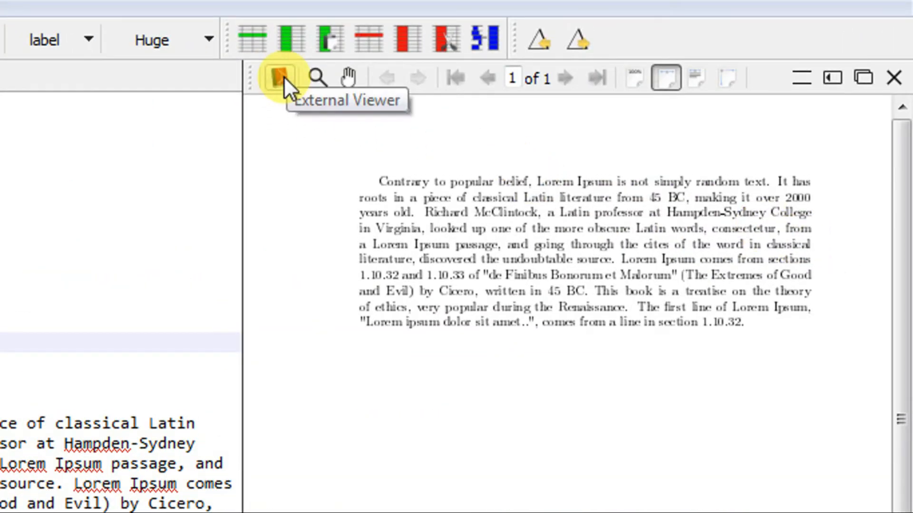
{"action": "left_click", "coordinate": [284, 76]}
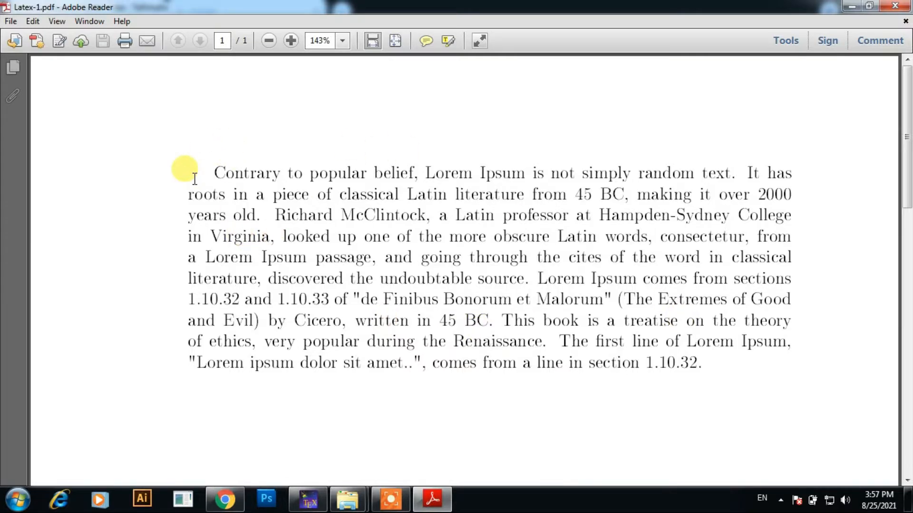
{"action": "left_click", "coordinate": [895, 7]}
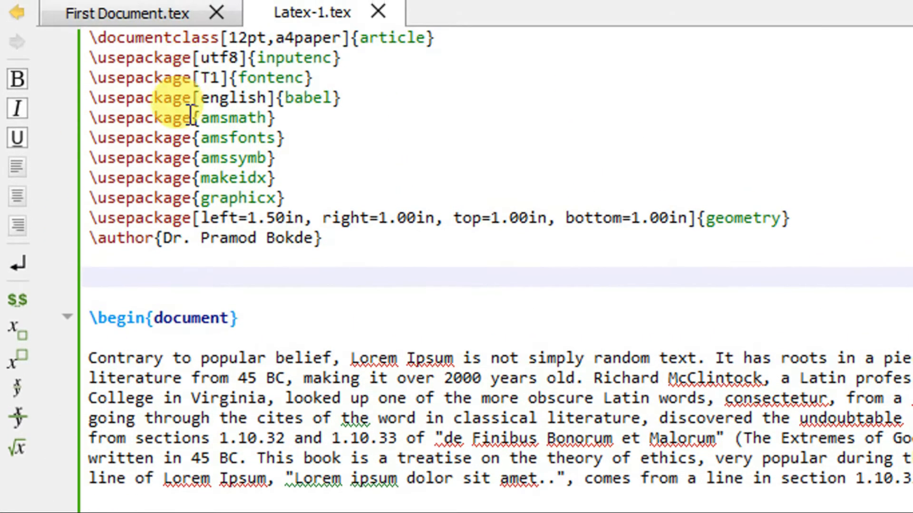
Load the palatino font package with a \usepackage{palatino} line below the author line
{"action": "type", "text": "\\"}
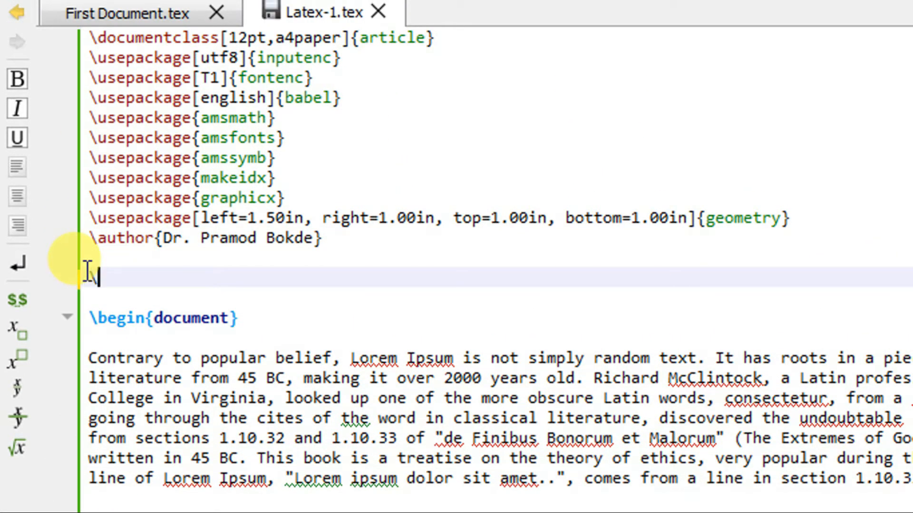
{"action": "type", "text": "usepa"}
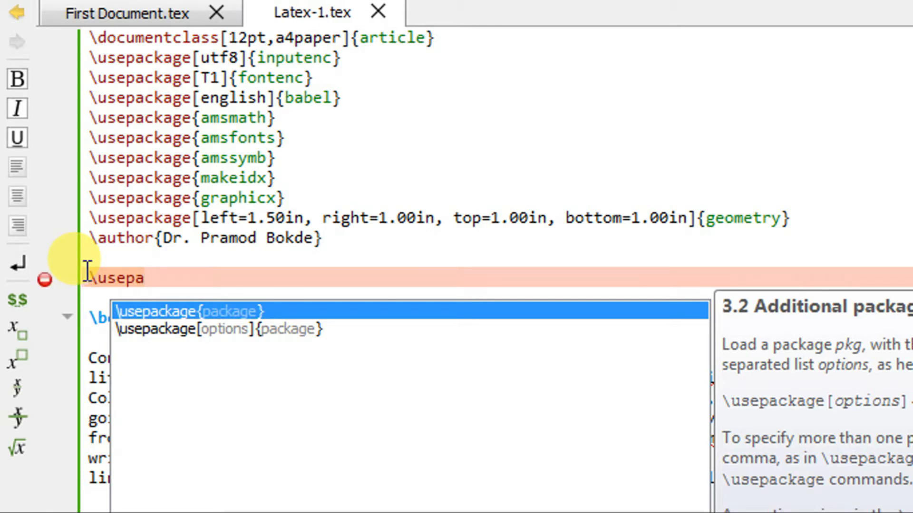
{"action": "key", "text": "Return"}
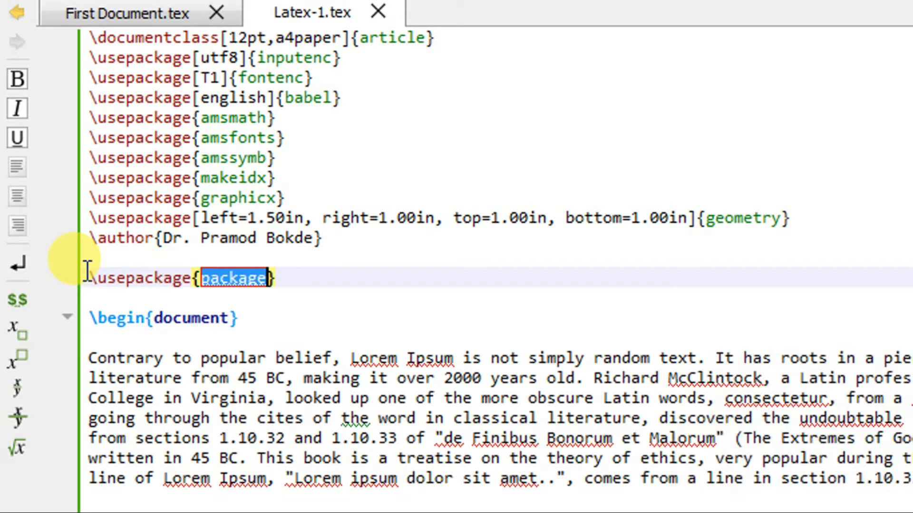
{"action": "left_click", "coordinate": [204, 278]}
{"action": "left_click_drag", "start_coordinate": [205, 279], "coordinate": [267, 279]}
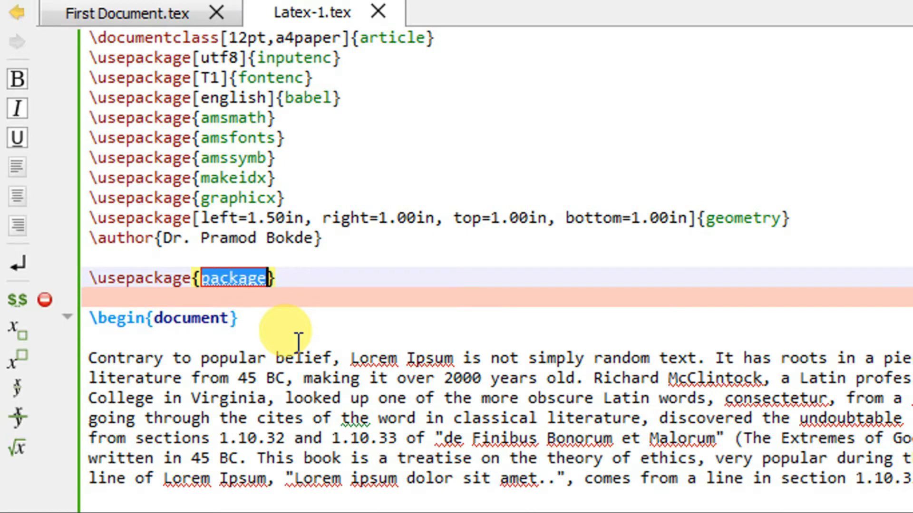
{"action": "type", "text": "pa"}
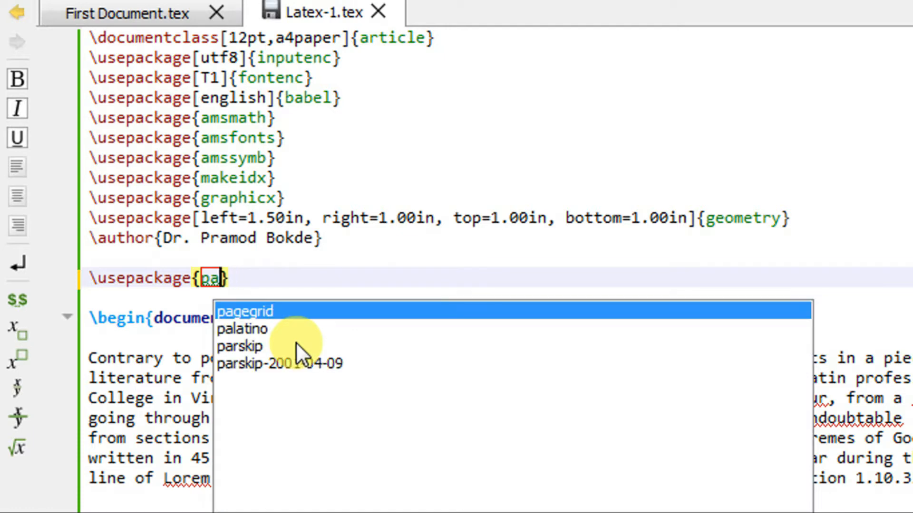
{"action": "type", "text": "lati"}
{"action": "type", "text": "no"}
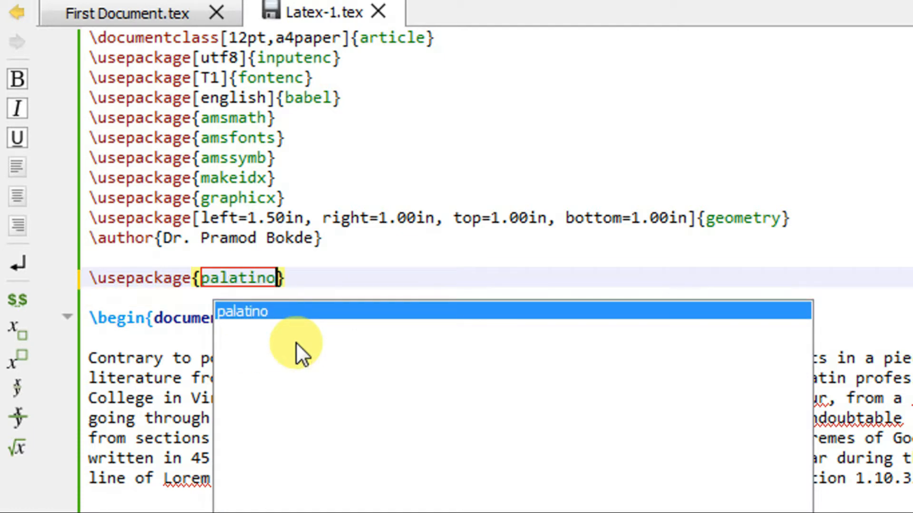
{"action": "left_click", "coordinate": [343, 318]}
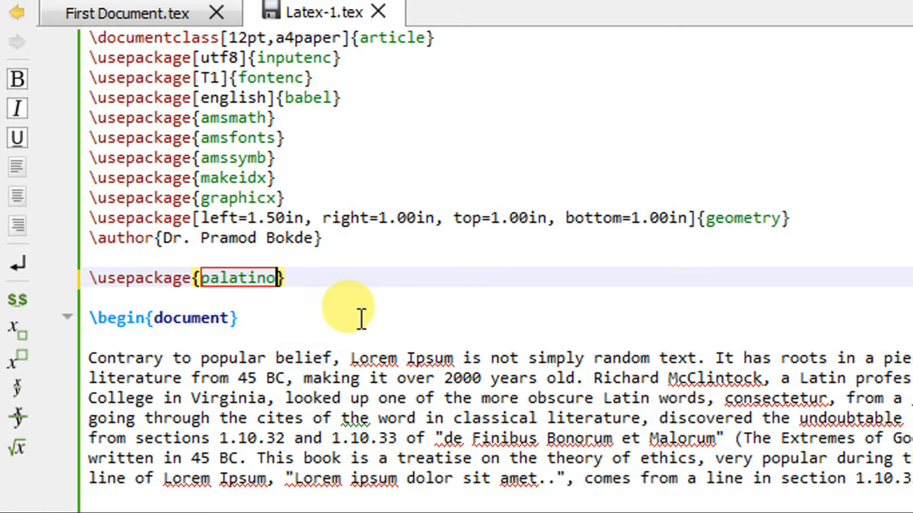
Compile the document and check the palatino output in the external PDF viewer
{"action": "scroll", "coordinate": [475, 343], "scroll_direction": "down", "scroll_amount": 2}
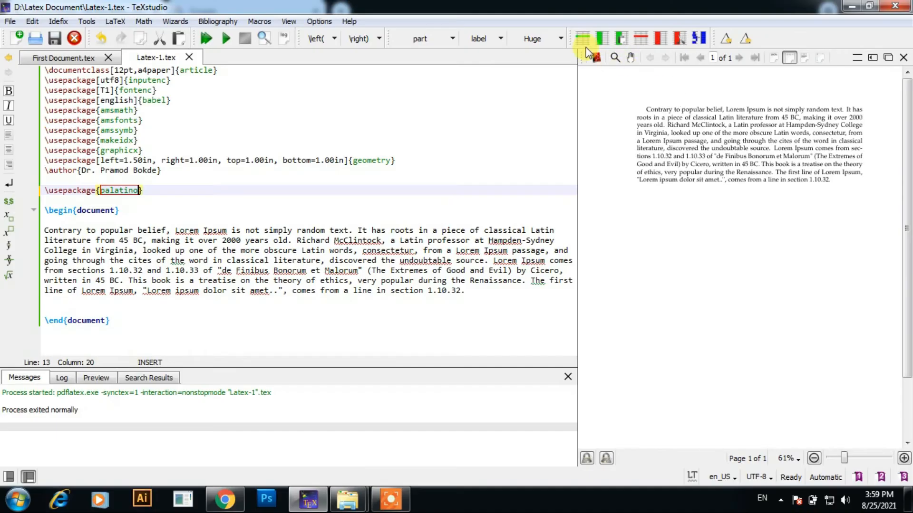
{"action": "left_click", "coordinate": [597, 59]}
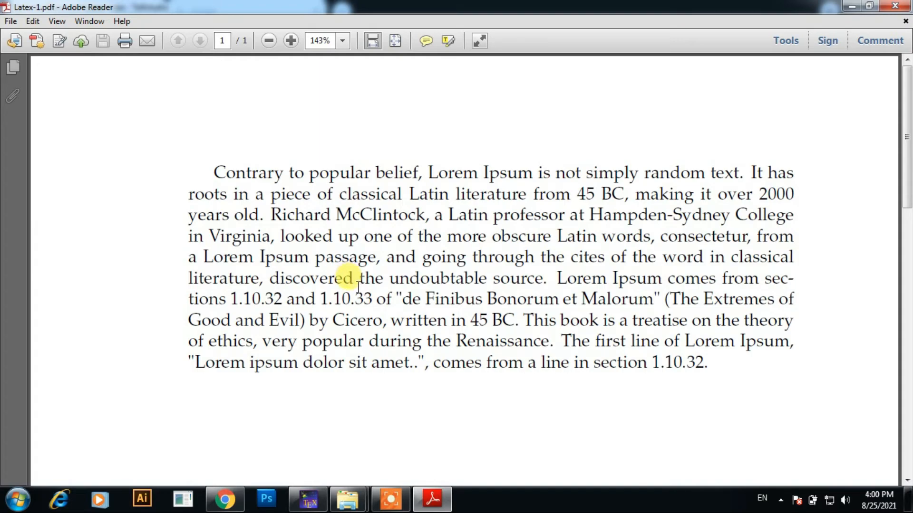
{"action": "left_click", "coordinate": [895, 5]}
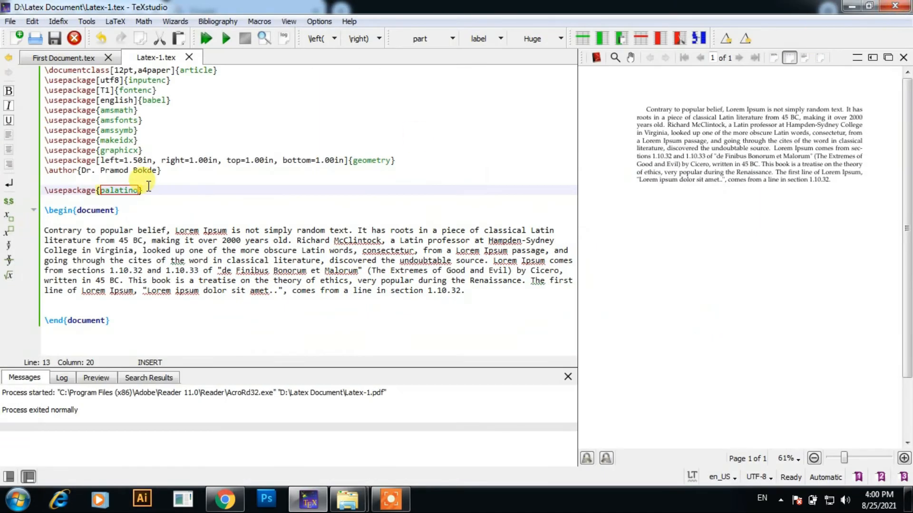
Replace the palatino package with kpfonts, then save and compile the document to check the paragraph's font
{"action": "left_click", "coordinate": [100, 191]}
{"action": "left_click_drag", "start_coordinate": [101, 191], "coordinate": [139, 191]}
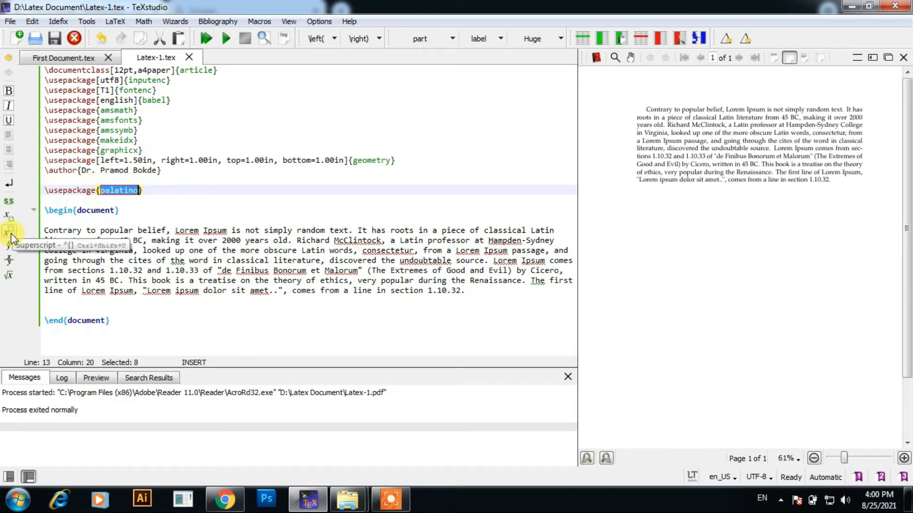
{"action": "type", "text": "kpfonts"}
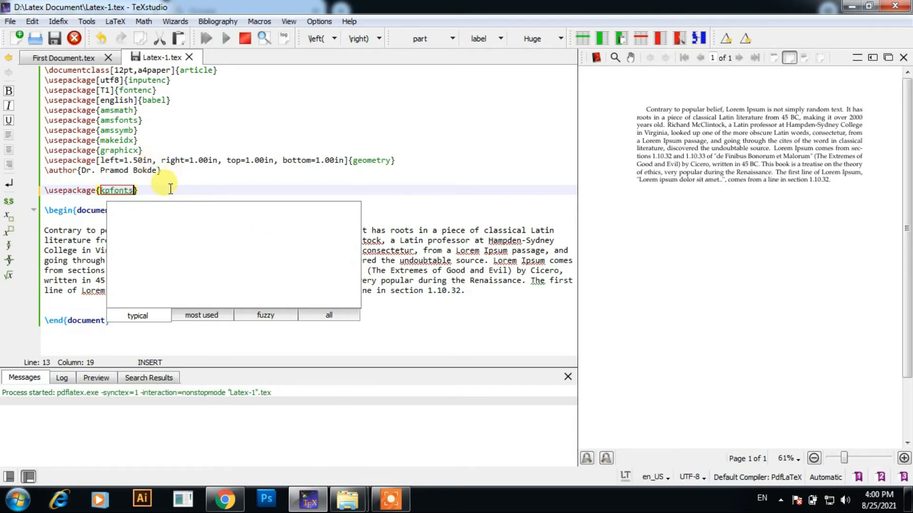
{"action": "key", "text": "ctrl+s"}
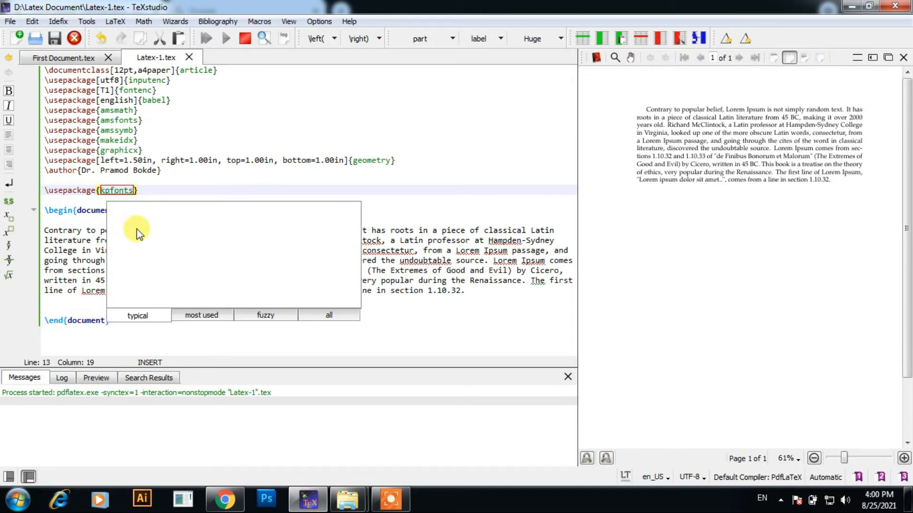
{"action": "left_click", "coordinate": [185, 188]}
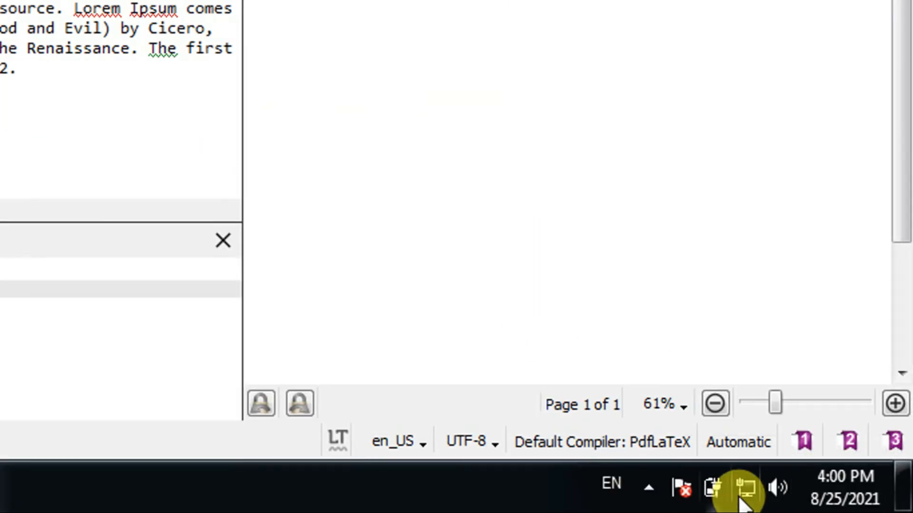
{"action": "mouse_move", "coordinate": [744, 498]}
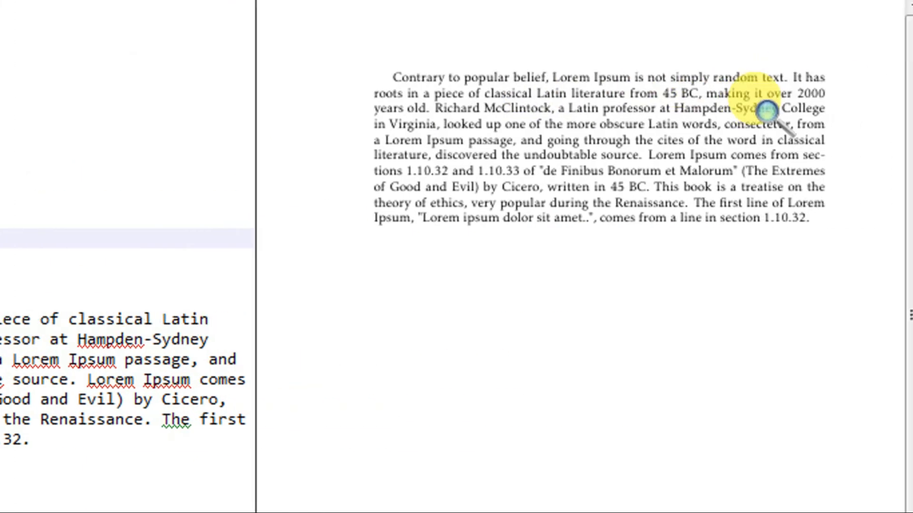
{"action": "left_click_drag", "start_coordinate": [415, 76], "coordinate": [701, 152]}
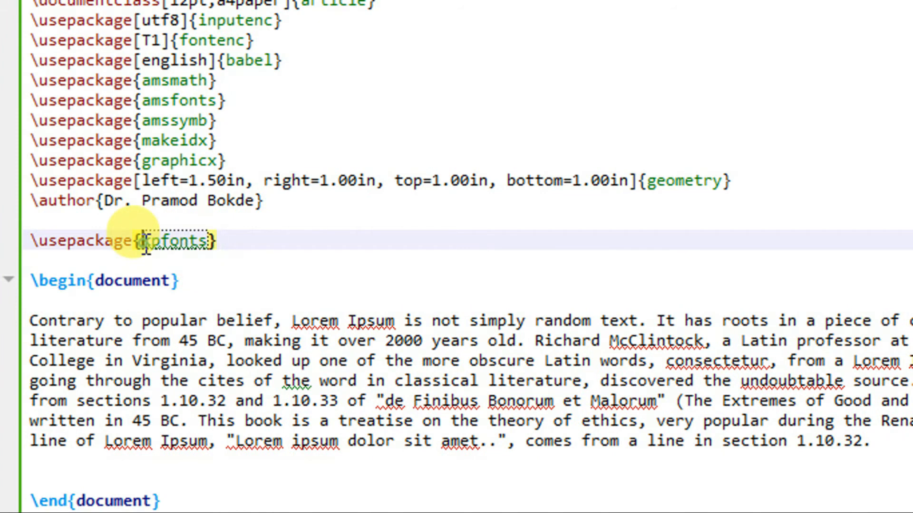
Replace the kpfonts package with mathptmx and check the recompiled PDF in the external viewer
{"action": "left_click_drag", "start_coordinate": [142, 243], "coordinate": [210, 243]}
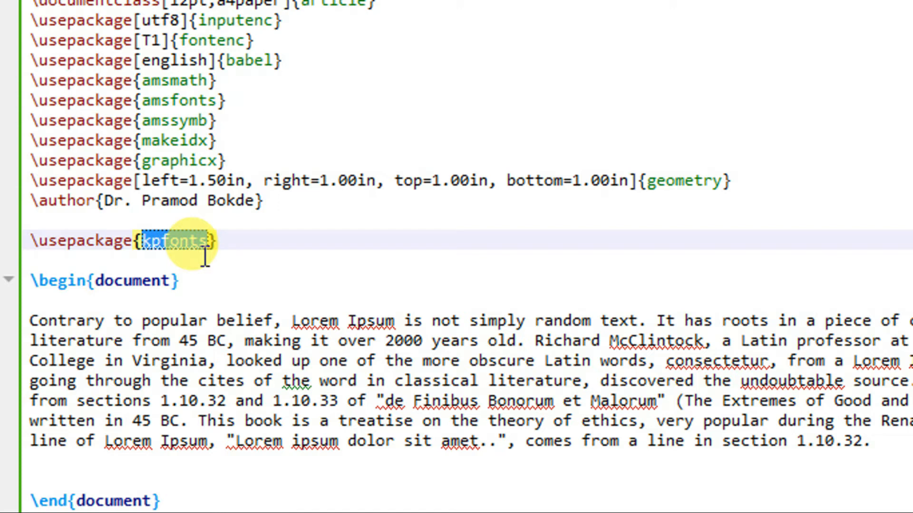
{"action": "type", "text": "math"}
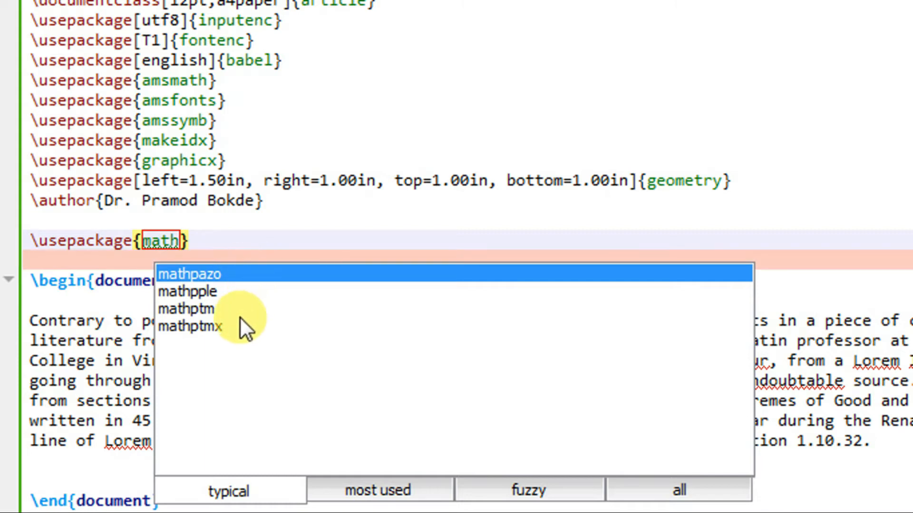
{"action": "double_click", "coordinate": [218, 327]}
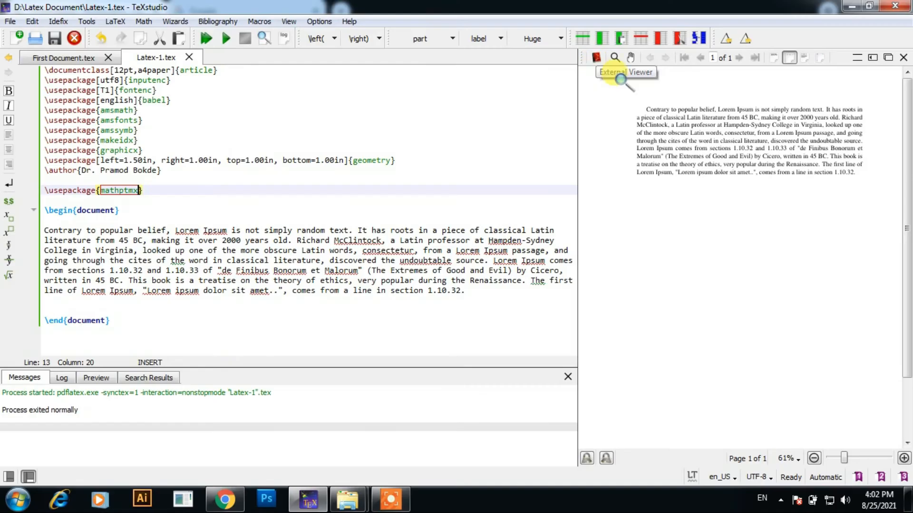
{"action": "left_click", "coordinate": [277, 75]}
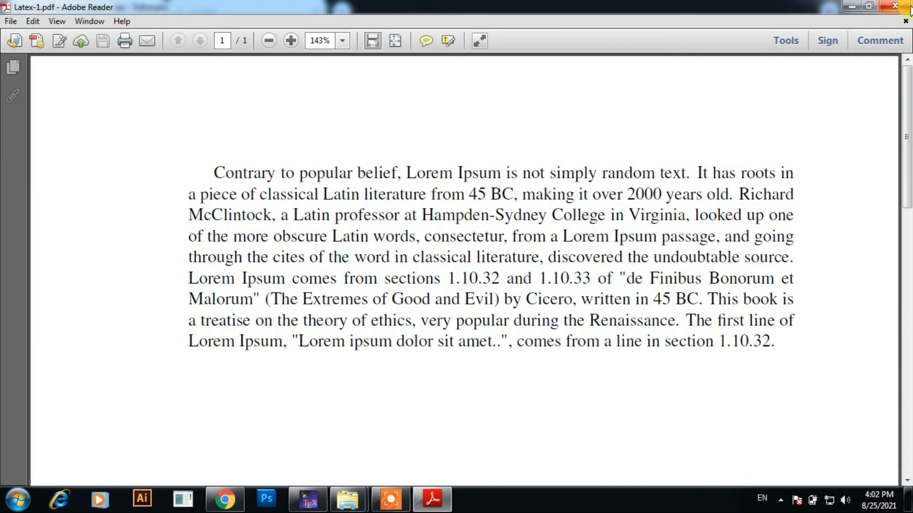
{"action": "left_click", "coordinate": [895, 5]}
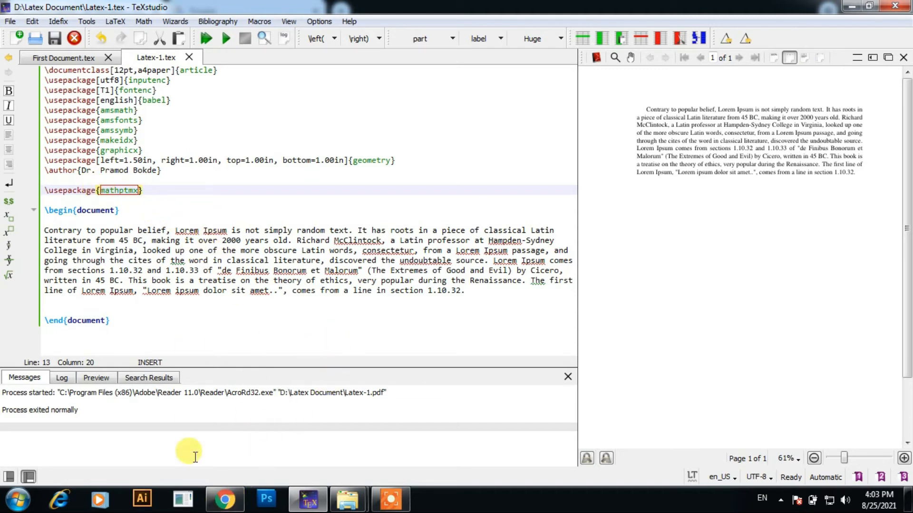
Switch to the Google page in Chrome and search for "latex font packages"
{"action": "left_click", "coordinate": [225, 499]}
{"action": "left_click", "coordinate": [211, 19]}
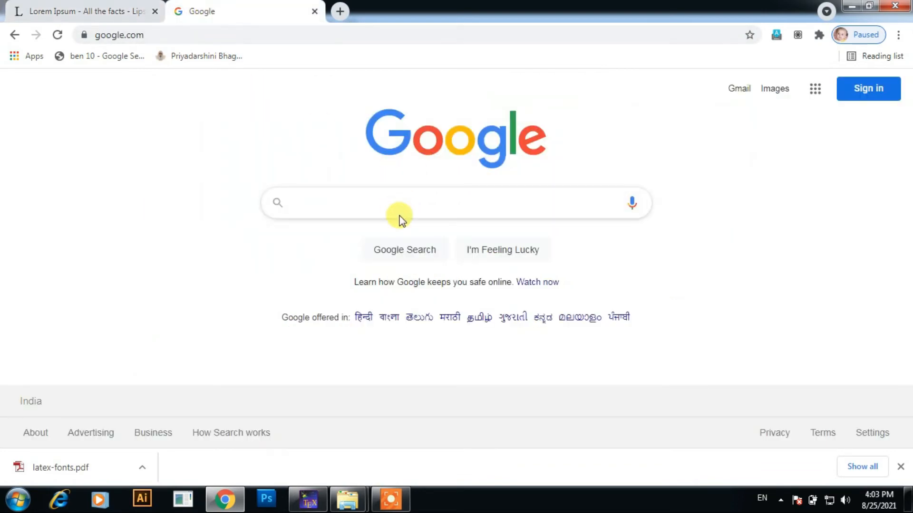
{"action": "type", "text": "Late"}
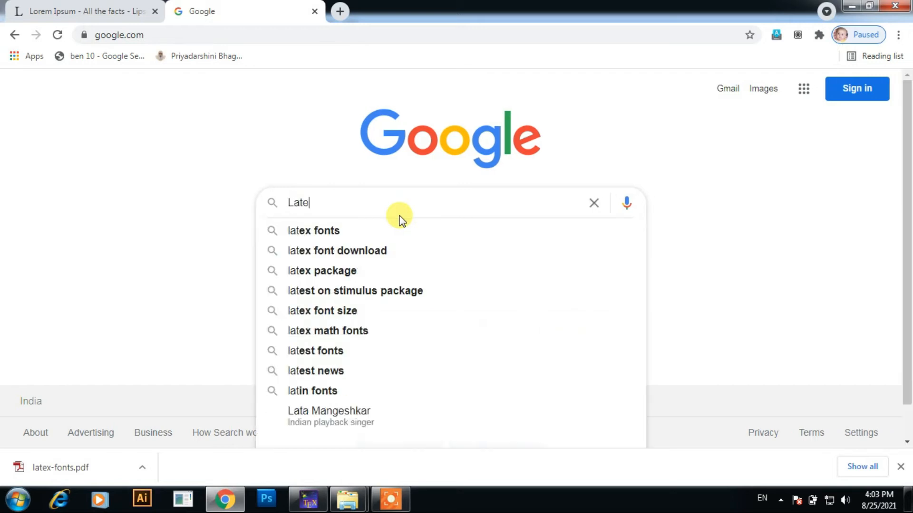
{"action": "type", "text": "x font"}
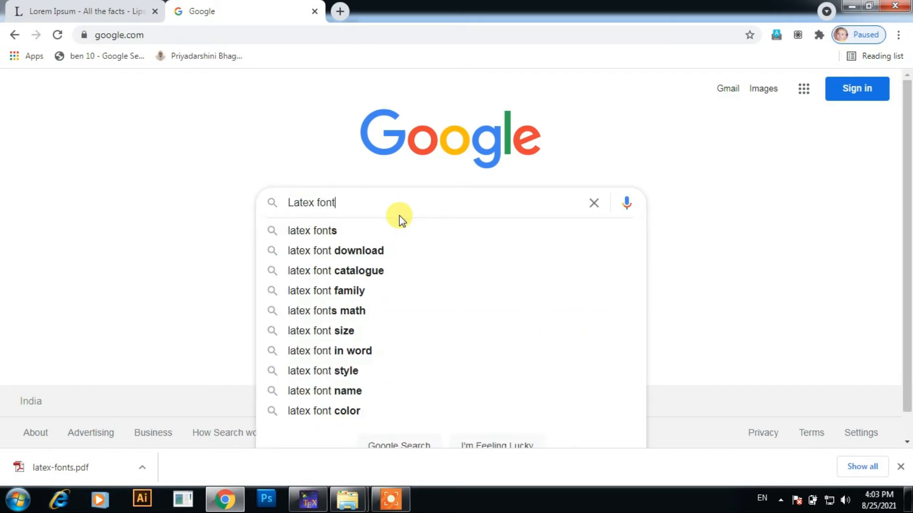
{"action": "type", "text": "s packa"}
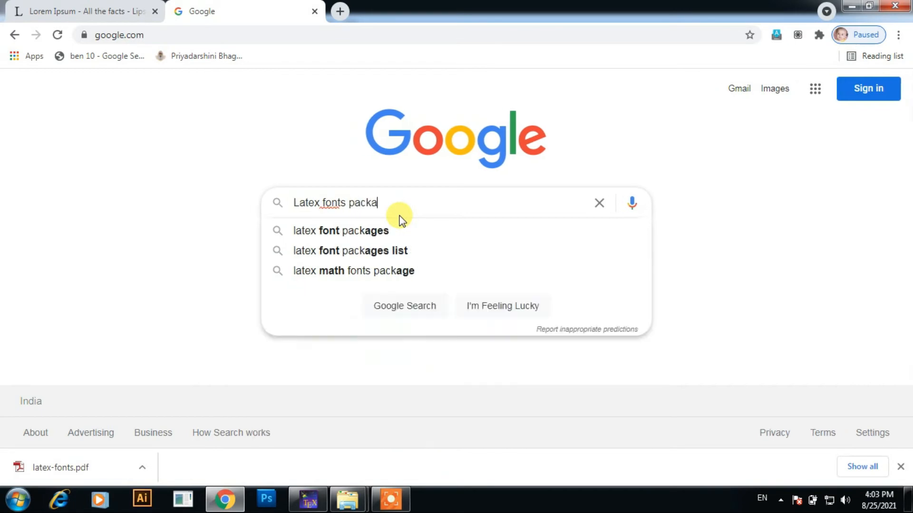
{"action": "type", "text": "ge"}
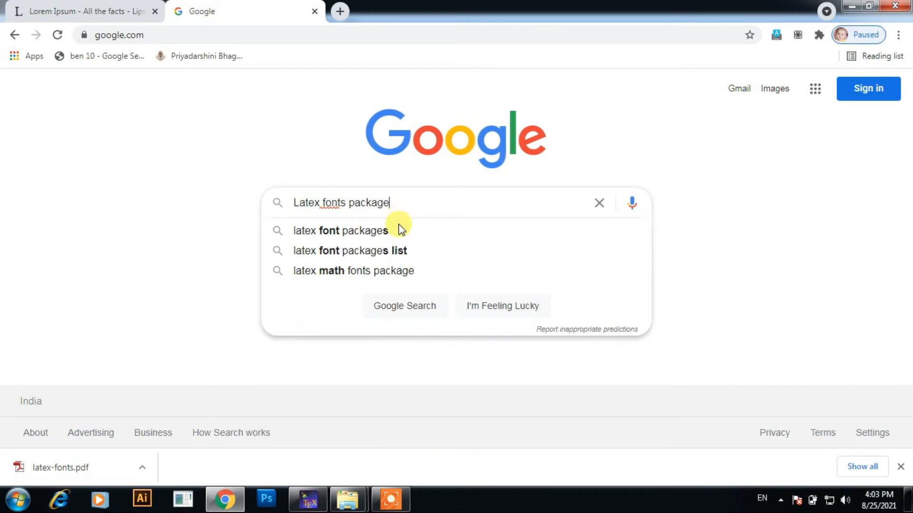
{"action": "left_click", "coordinate": [389, 233]}
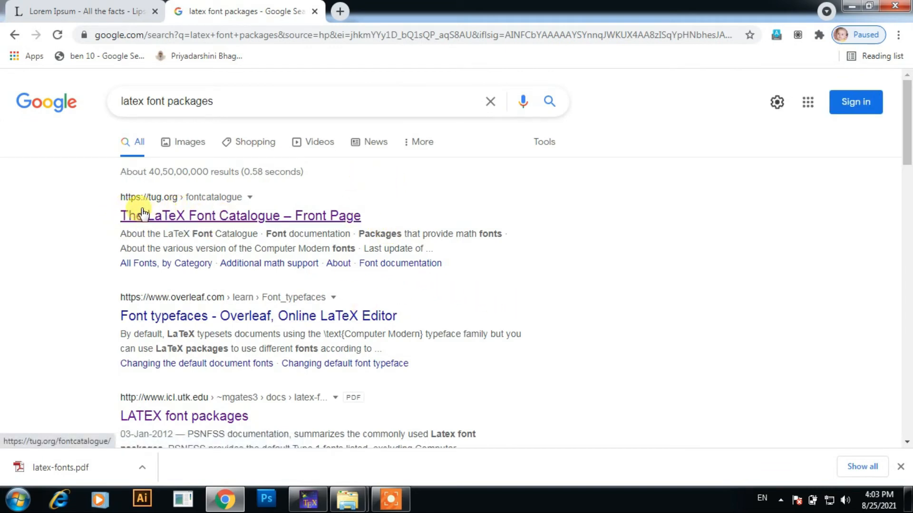
Open The LaTeX Font Catalogue from the search results and browse its Serif Fonts list
{"action": "left_click", "coordinate": [203, 218]}
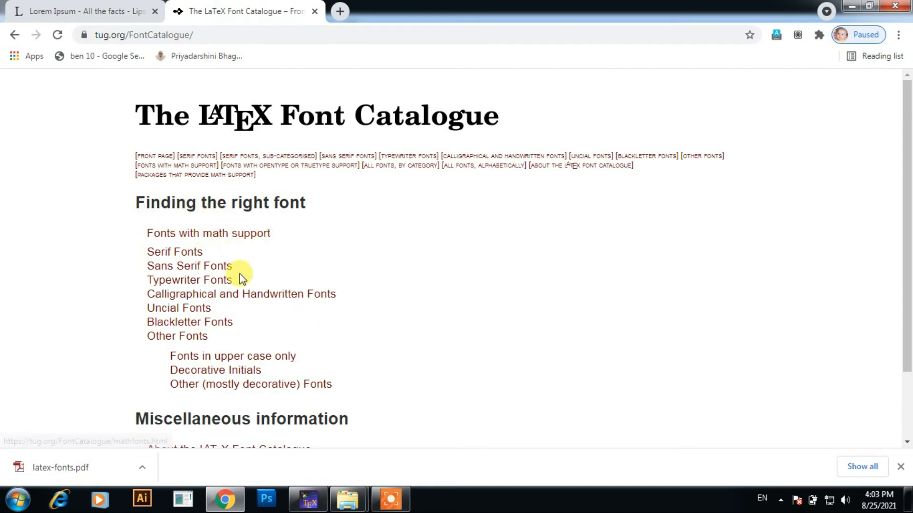
{"action": "scroll", "coordinate": [240, 278], "scroll_direction": "down", "scroll_amount": 2}
{"action": "scroll", "coordinate": [240, 281], "scroll_direction": "up", "scroll_amount": 2}
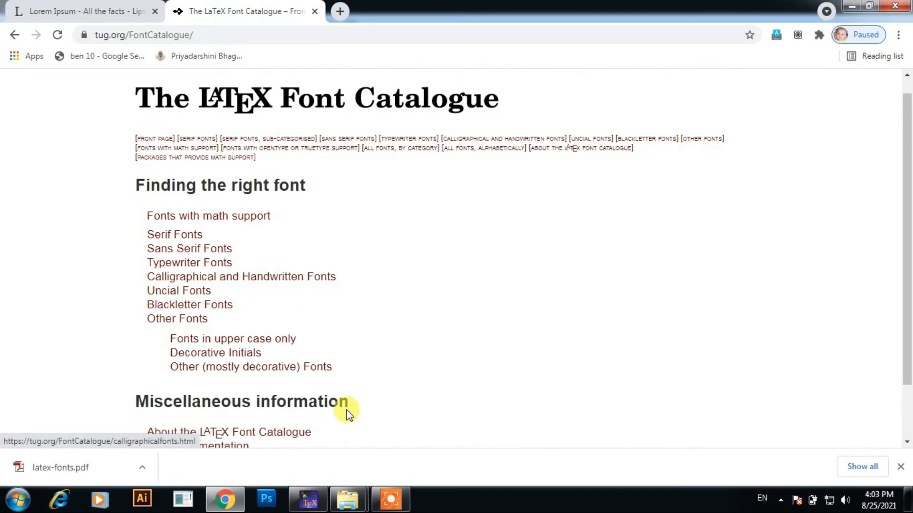
{"action": "left_click", "coordinate": [167, 235]}
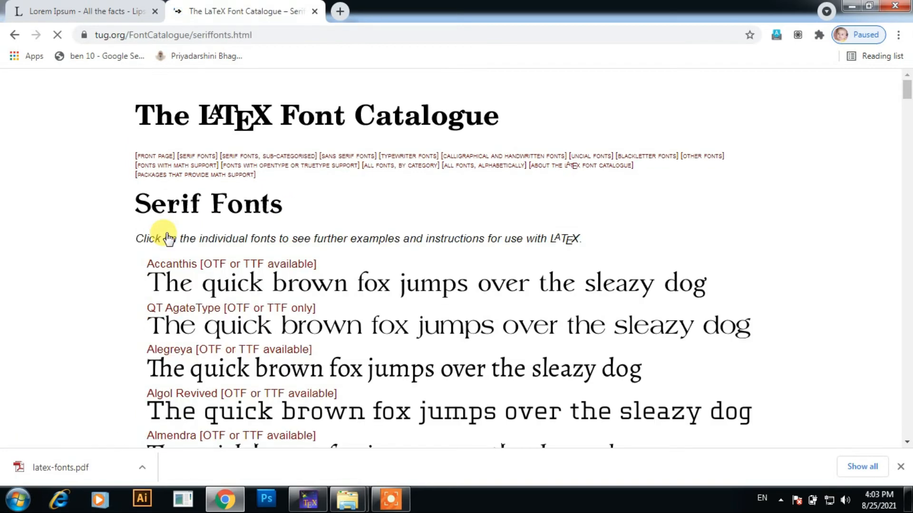
{"action": "scroll", "coordinate": [345, 283], "scroll_direction": "down", "scroll_amount": 1}
{"action": "scroll", "coordinate": [344, 283], "scroll_direction": "down", "scroll_amount": 20}
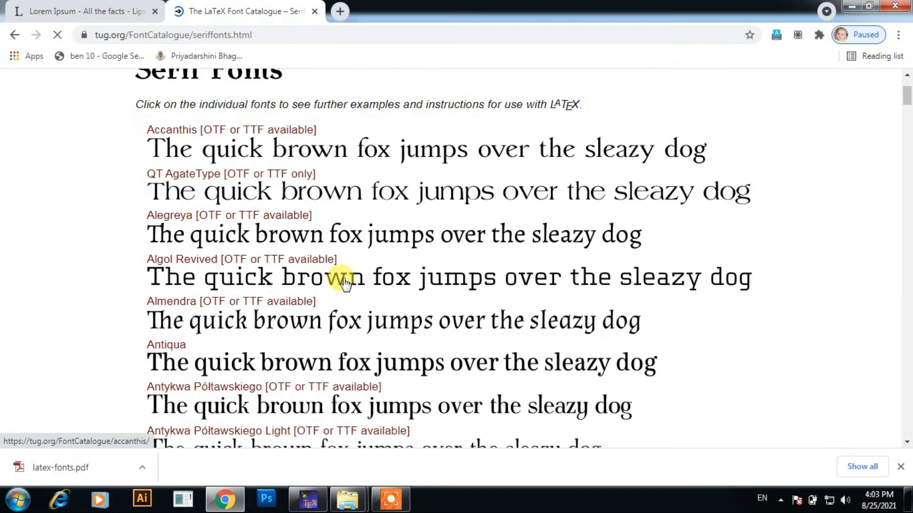
{"action": "scroll", "coordinate": [345, 283], "scroll_direction": "down", "scroll_amount": 7}
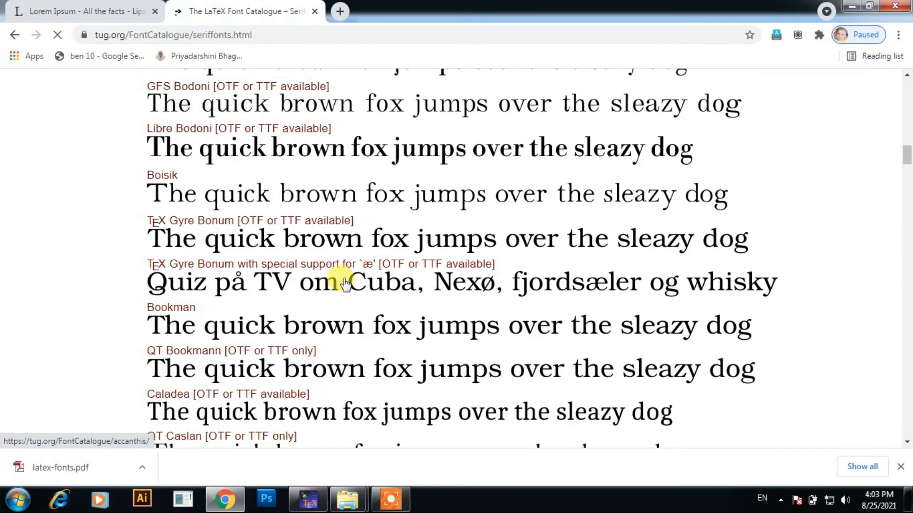
{"action": "scroll", "coordinate": [345, 282], "scroll_direction": "up", "scroll_amount": 18}
{"action": "scroll", "coordinate": [345, 282], "scroll_direction": "up", "scroll_amount": 3}
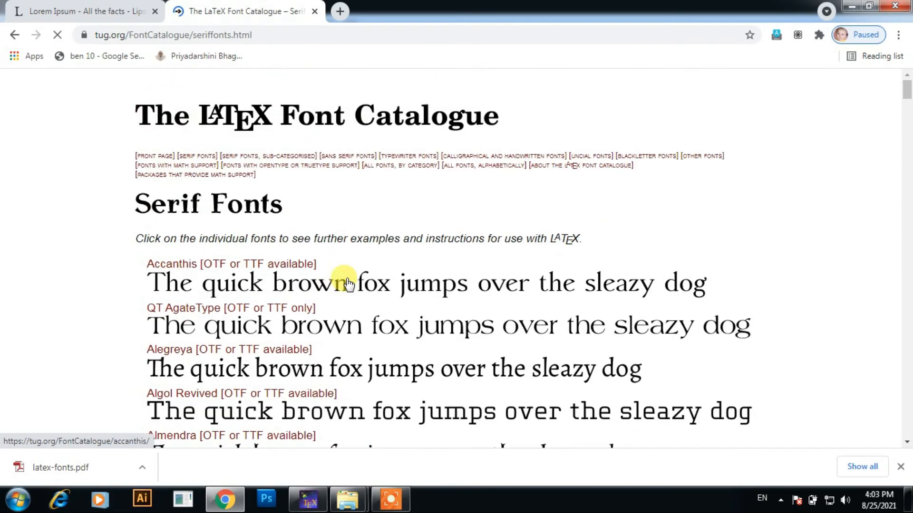
Open the Accanthis font page and examine its LaTeX usage lines
{"action": "left_click", "coordinate": [174, 265]}
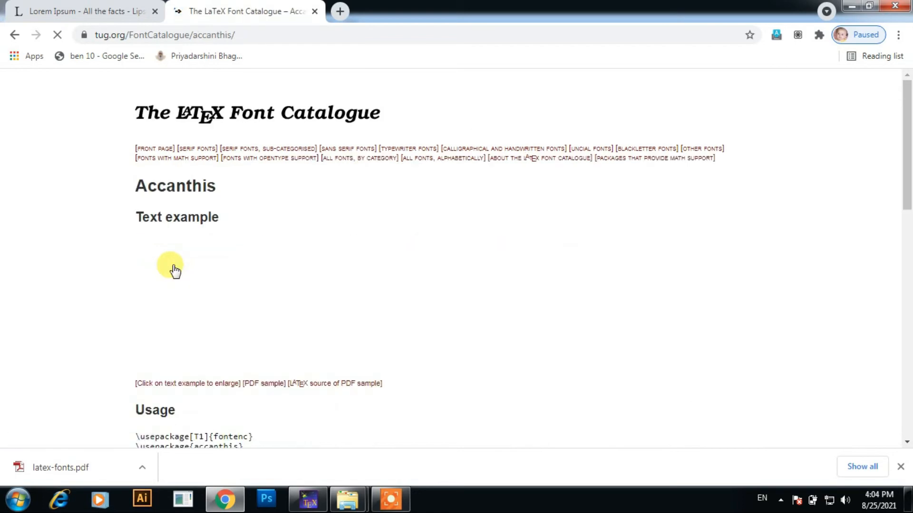
{"action": "scroll", "coordinate": [360, 299], "scroll_direction": "down", "scroll_amount": 4}
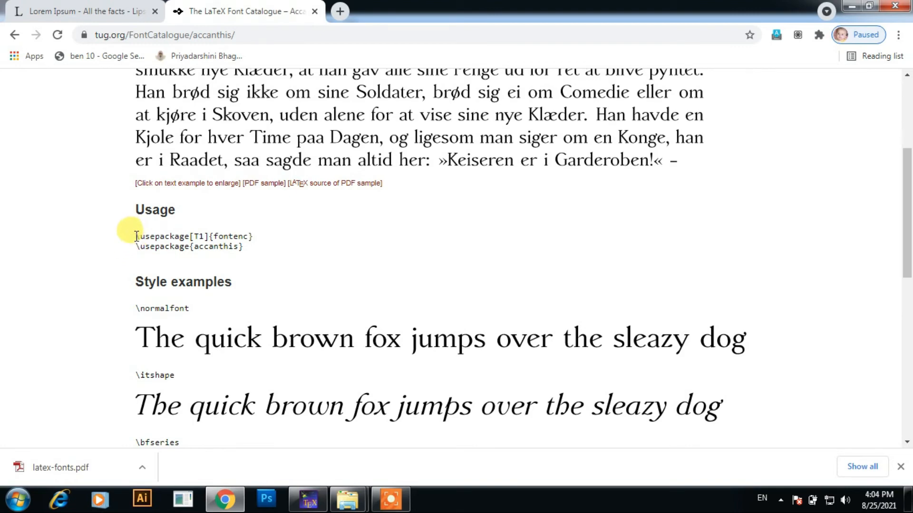
{"action": "left_click_drag", "start_coordinate": [136, 236], "coordinate": [252, 252]}
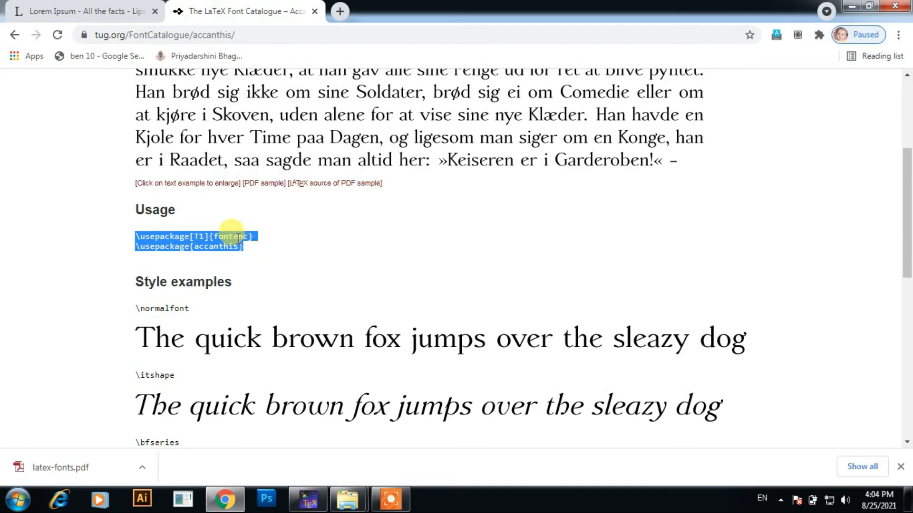
{"action": "left_click", "coordinate": [248, 238]}
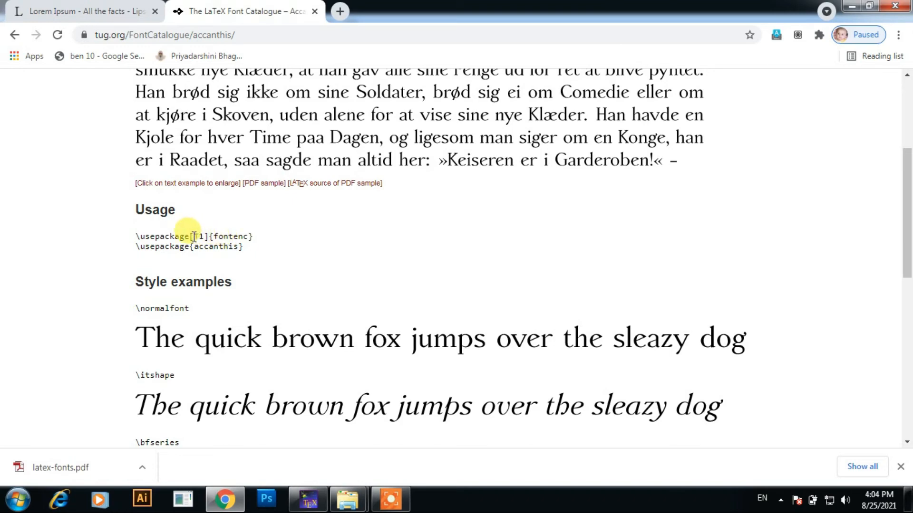
Switch to TeXstudio to check the preamble for \usepackage[T1]{fontenc}, and return to the Accanthis page in Chrome
{"action": "left_click", "coordinate": [307, 499]}
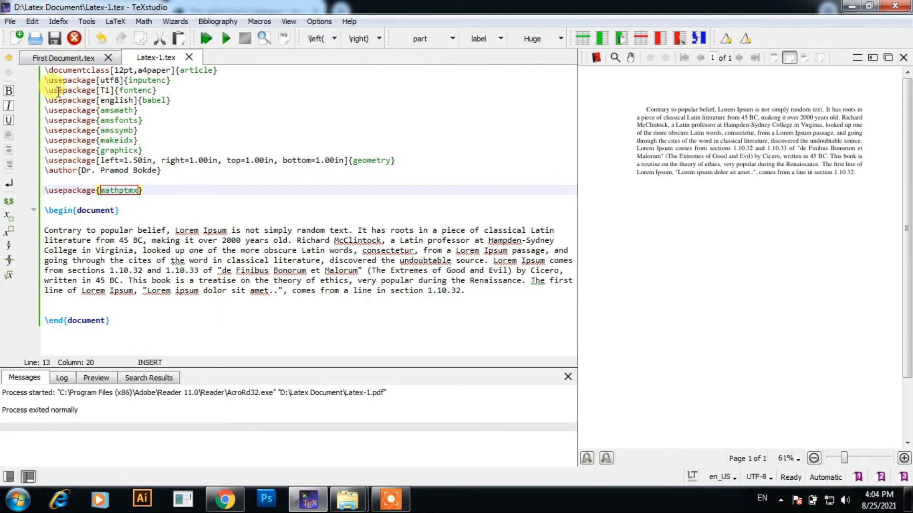
{"action": "left_click_drag", "start_coordinate": [46, 92], "coordinate": [158, 90]}
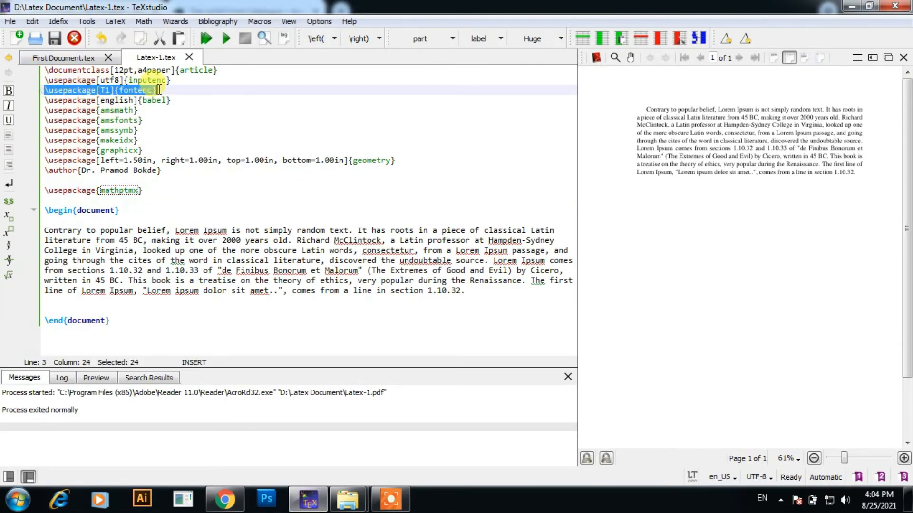
{"action": "left_click", "coordinate": [226, 498]}
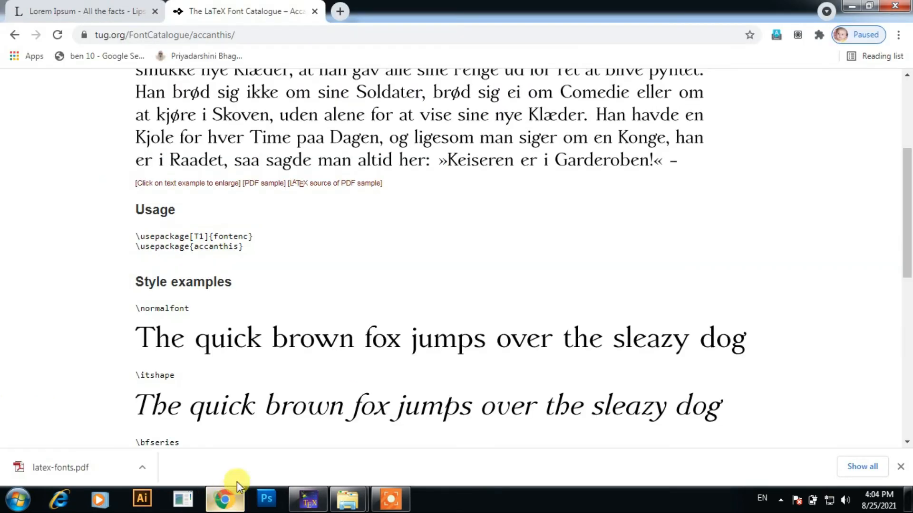
Copy \usepackage{accanthis} from the page, replace the mathptmx line in TeXstudio with it, compile and inspect the preview
{"action": "left_click_drag", "start_coordinate": [137, 245], "coordinate": [247, 249]}
{"action": "key", "text": "ctrl+c"}
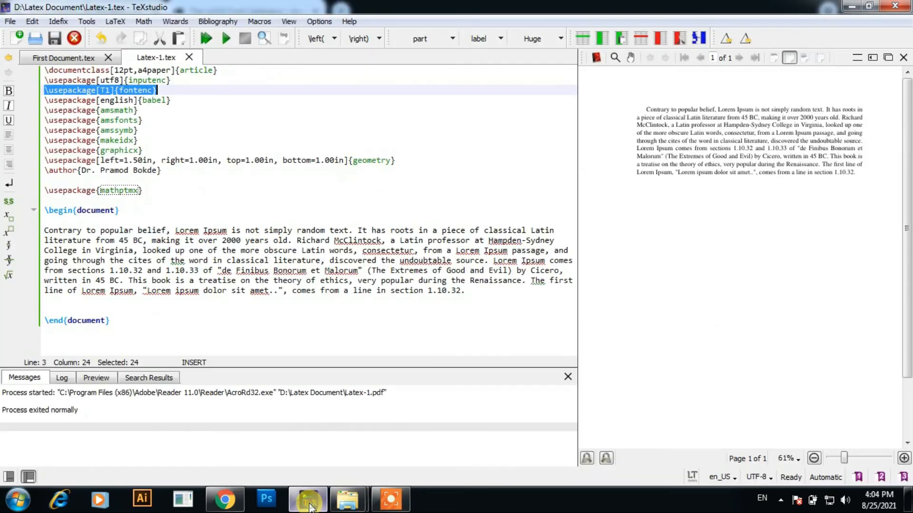
{"action": "left_click", "coordinate": [307, 499]}
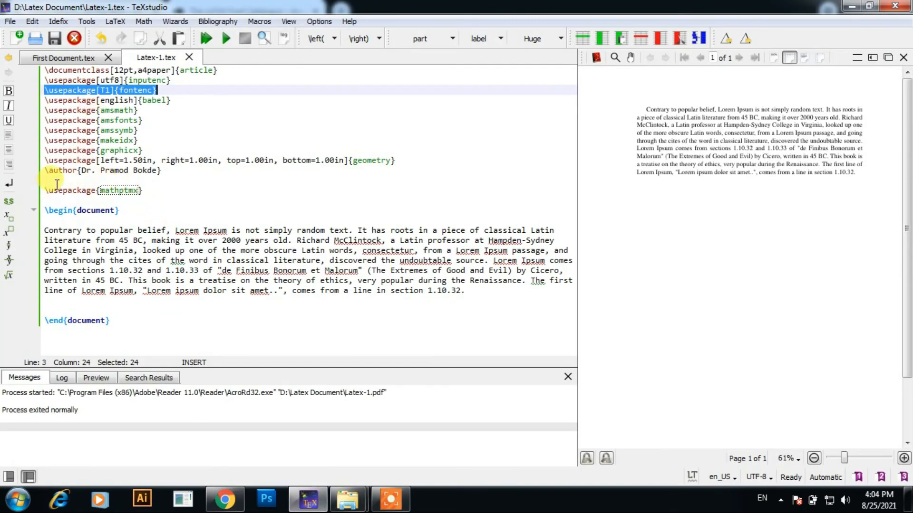
{"action": "left_click_drag", "start_coordinate": [44, 190], "coordinate": [152, 191]}
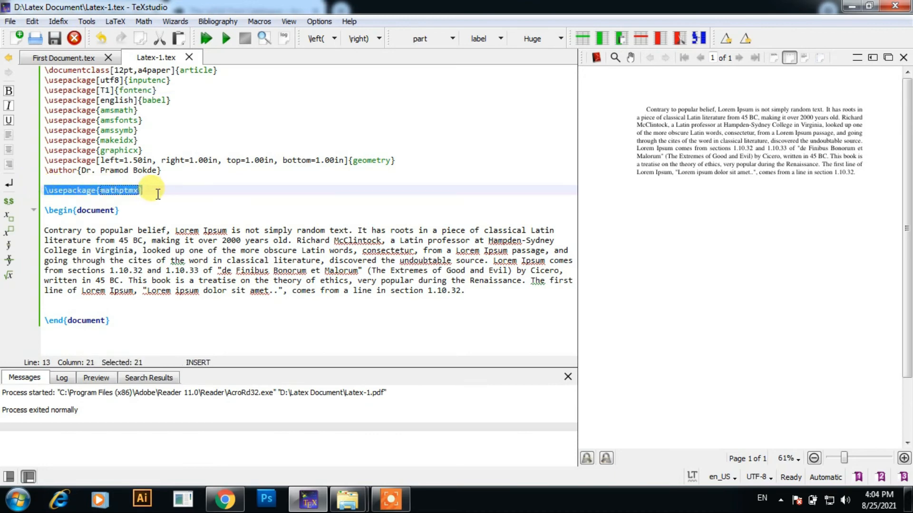
{"action": "key", "text": "ctrl+v"}
{"action": "key", "text": "F5"}
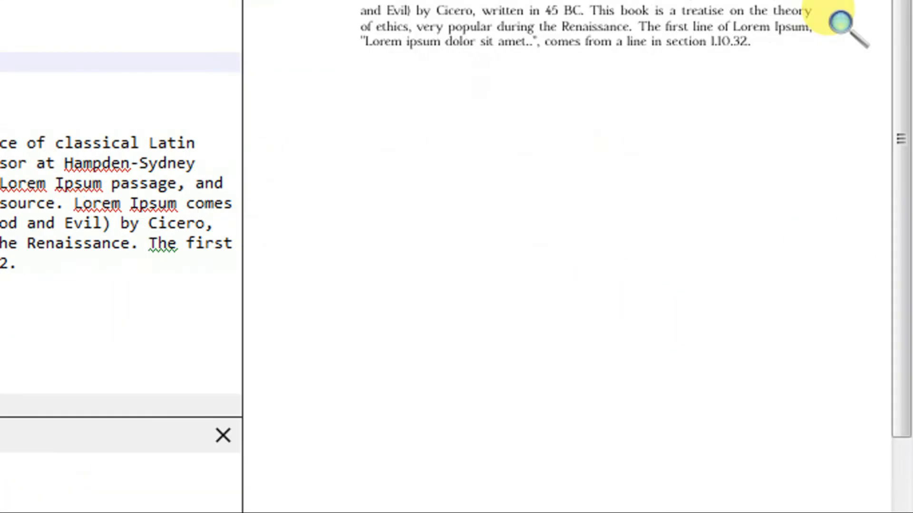
{"action": "left_click_drag", "start_coordinate": [409, 99], "coordinate": [458, 141]}
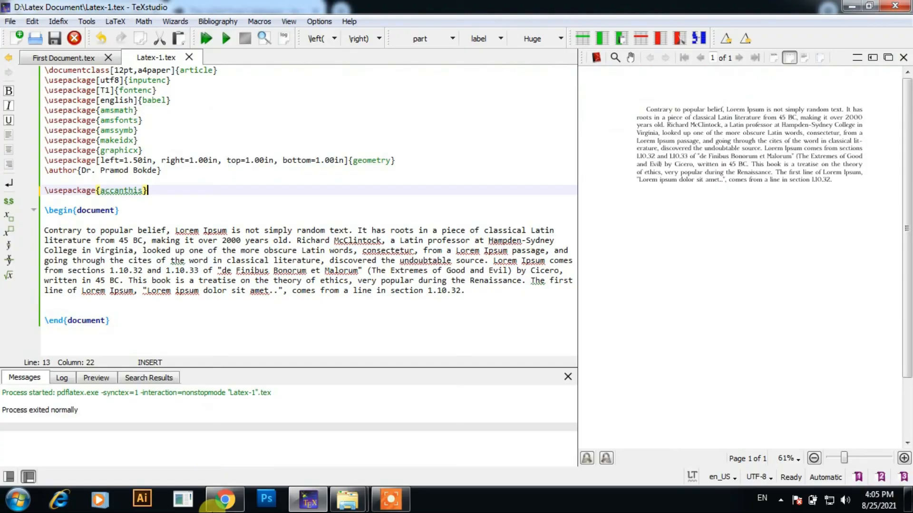
Return to the catalogue's Serif Fonts list in Chrome and open the Antykwa Toruńska Condensed page
{"action": "left_click", "coordinate": [226, 501]}
{"action": "scroll", "coordinate": [331, 247], "scroll_direction": "up", "scroll_amount": 4}
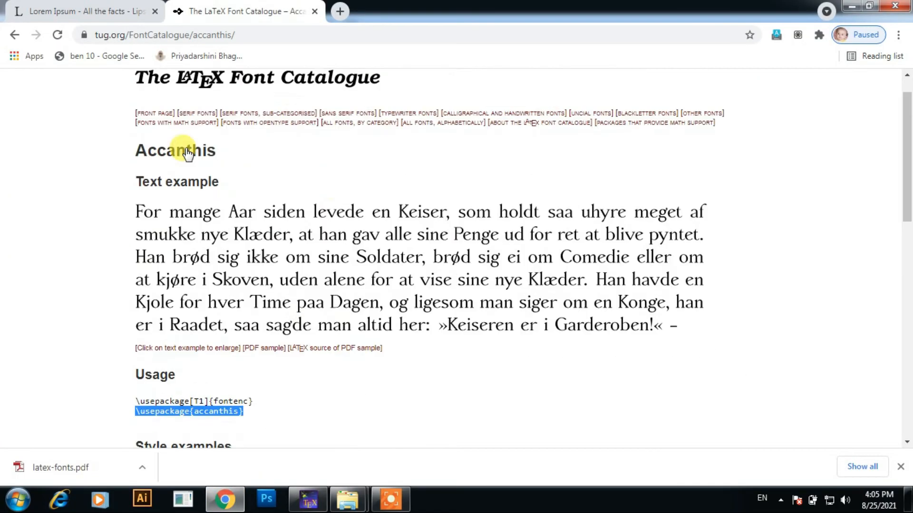
{"action": "left_click", "coordinate": [15, 35]}
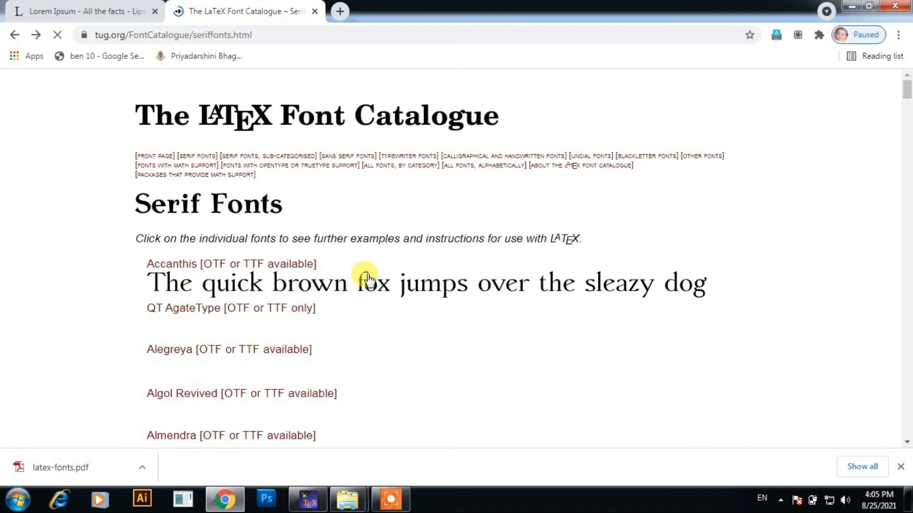
{"action": "scroll", "coordinate": [364, 271], "scroll_direction": "down", "scroll_amount": 8}
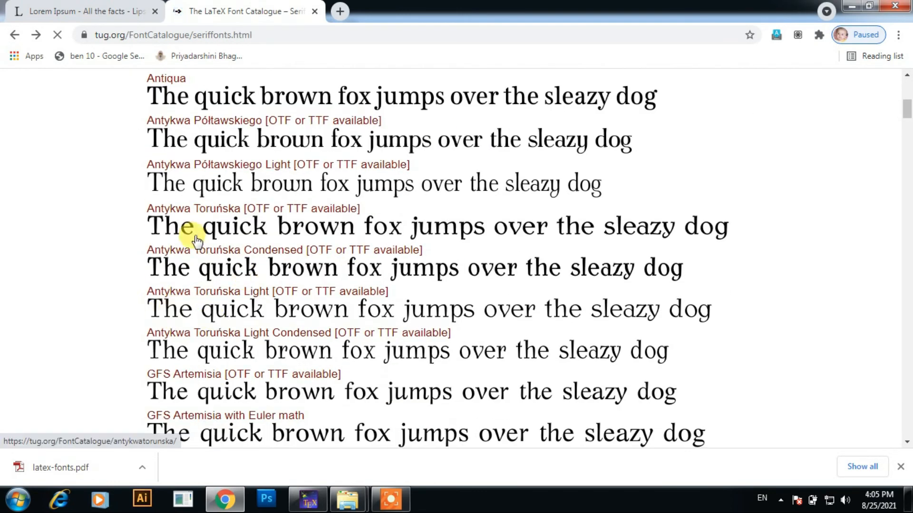
{"action": "left_click", "coordinate": [213, 252]}
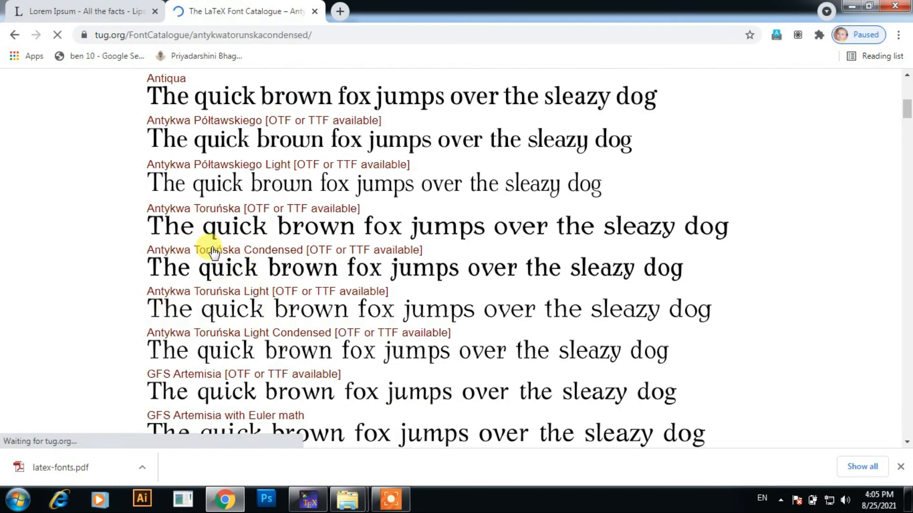
Copy the usage lines for anttor and fontenc, replace the accanthis line in TeXstudio with them, and compile
{"action": "scroll", "coordinate": [365, 267], "scroll_direction": "down", "scroll_amount": 4}
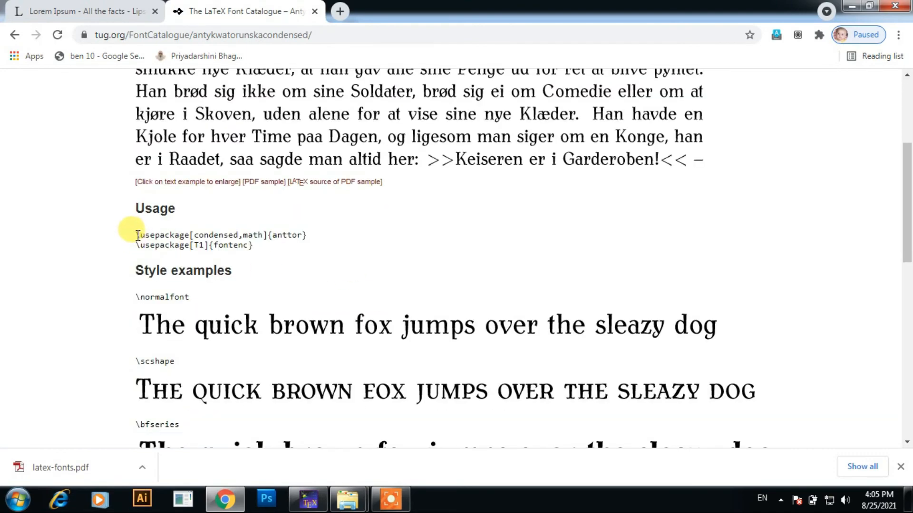
{"action": "left_click_drag", "start_coordinate": [135, 235], "coordinate": [278, 250]}
{"action": "key", "text": "ctrl+c"}
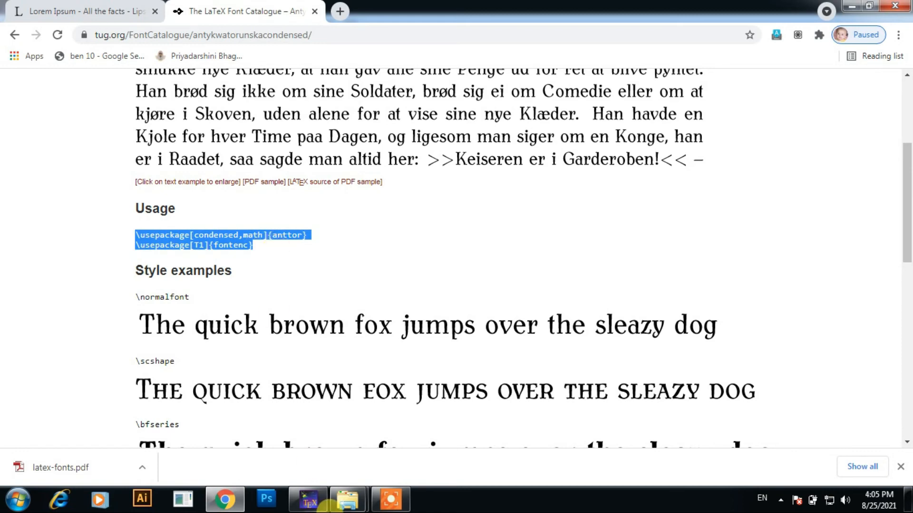
{"action": "left_click", "coordinate": [308, 499]}
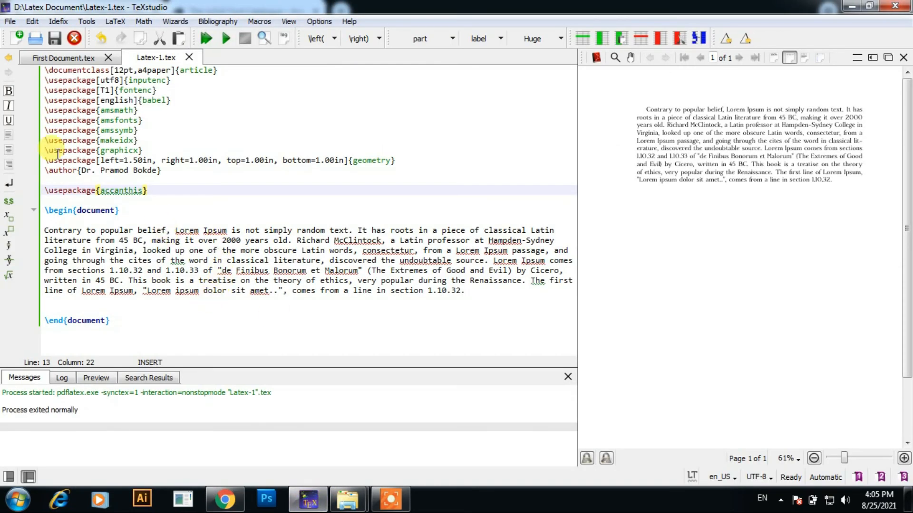
{"action": "left_click_drag", "start_coordinate": [43, 190], "coordinate": [165, 189]}
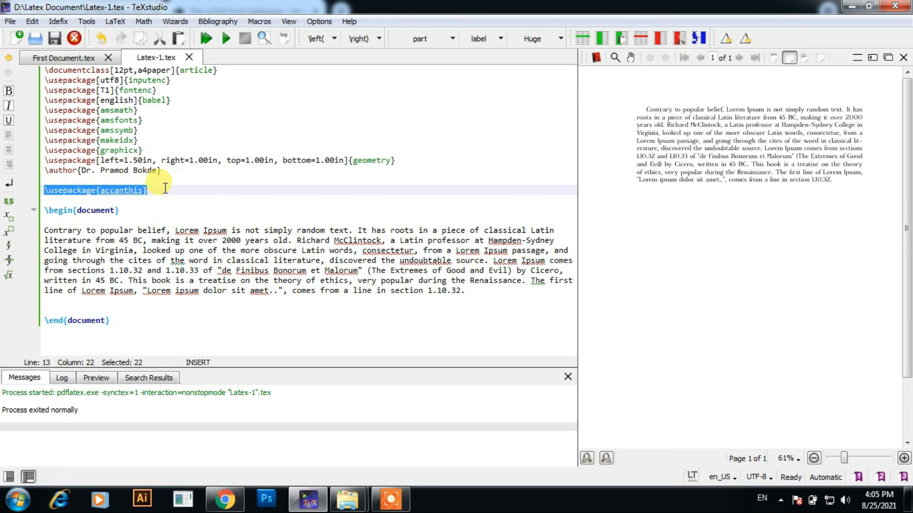
{"action": "key", "text": "ctrl+v"}
{"action": "key", "text": "F5"}
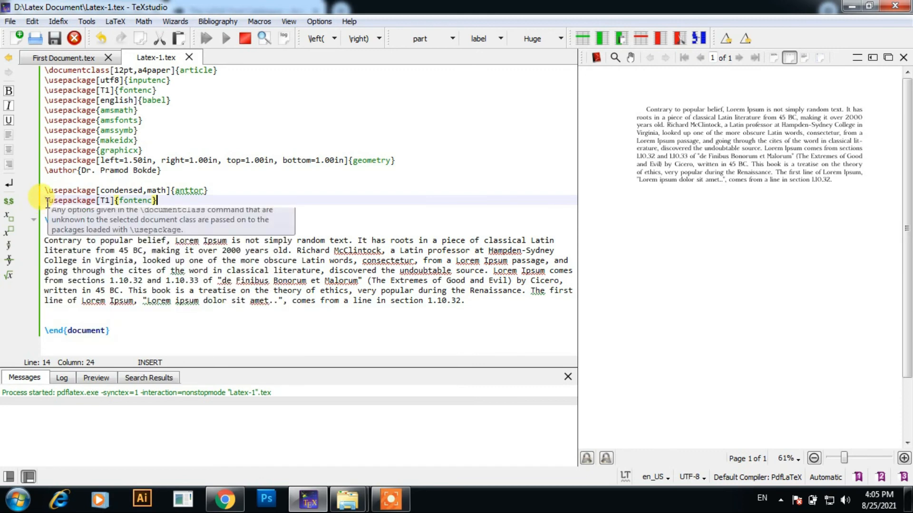
Delete the duplicate \usepackage[T1]{fontenc} line below \usepackage[condensed,math]{anttor}
{"action": "left_click_drag", "start_coordinate": [45, 201], "coordinate": [169, 201]}
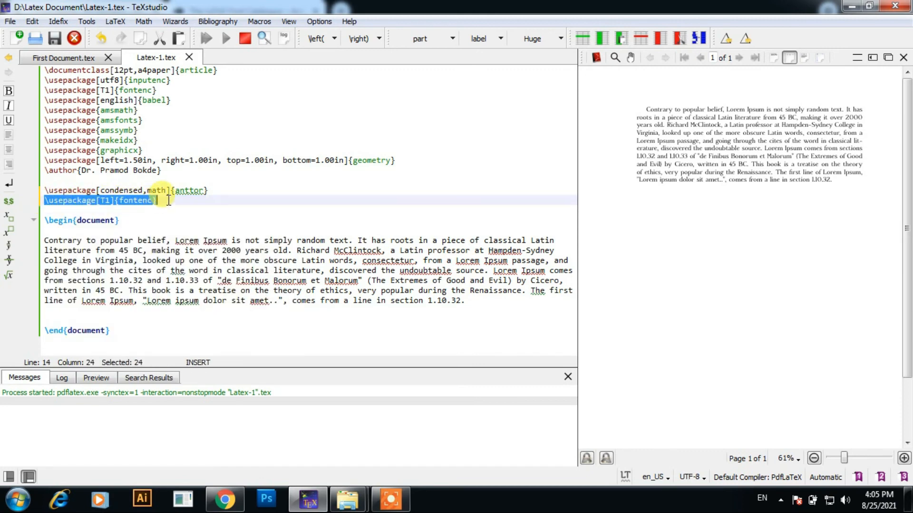
{"action": "key", "text": "Delete"}
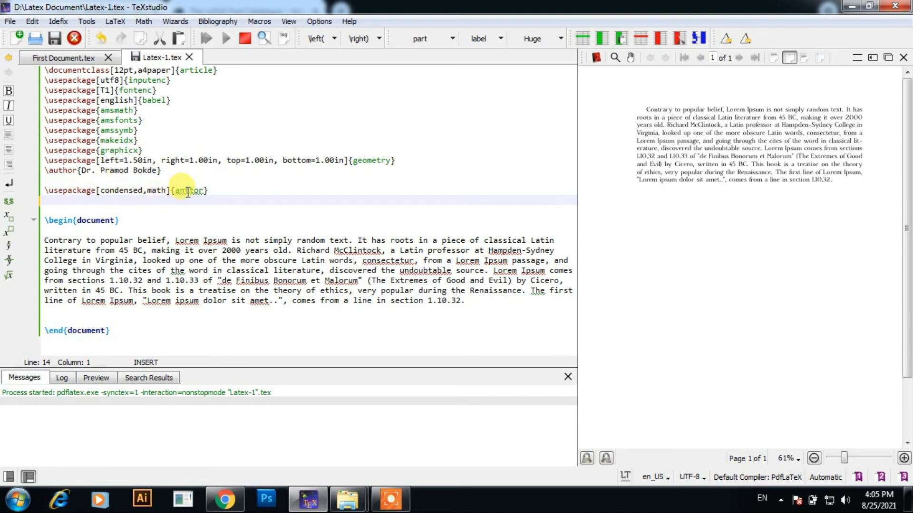
{"action": "mouse_move", "coordinate": [187, 192]}
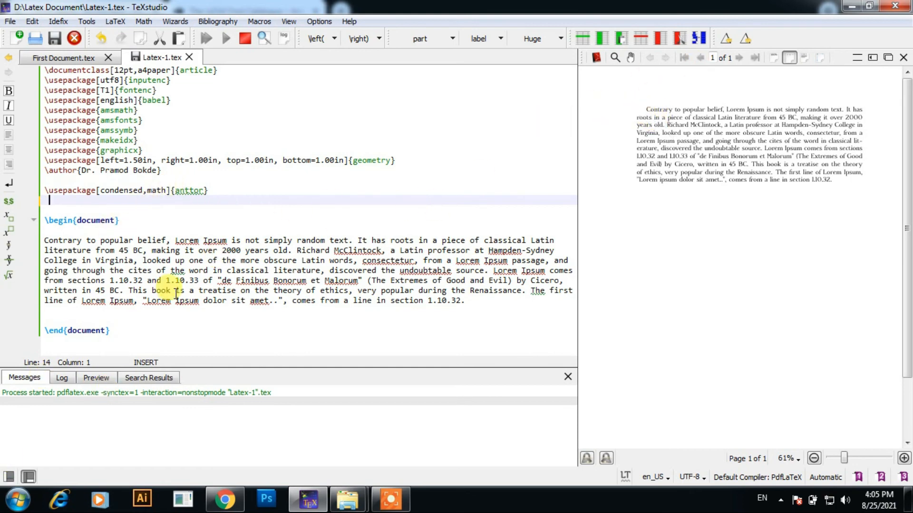
Dismiss the Windows color scheme dialog and check the paragraph's anttor font in the preview and external PDF viewer
{"action": "left_click_drag", "start_coordinate": [663, 145], "coordinate": [815, 129]}
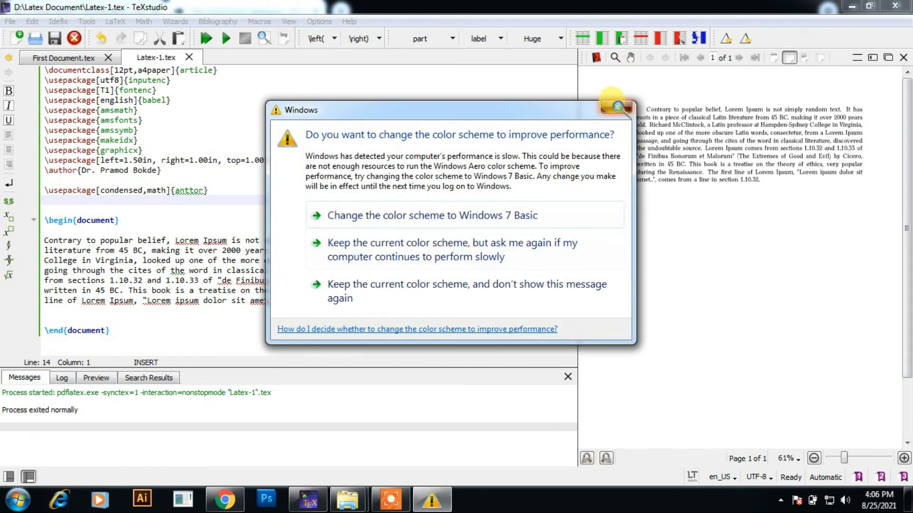
{"action": "left_click", "coordinate": [617, 107]}
{"action": "left_click_drag", "start_coordinate": [618, 105], "coordinate": [813, 90]}
{"action": "left_click", "coordinate": [596, 58]}
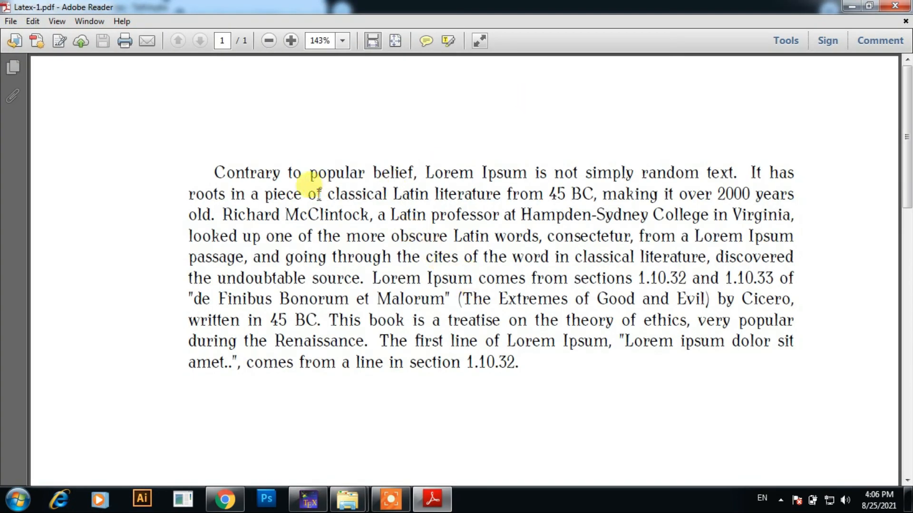
{"action": "left_click_drag", "start_coordinate": [213, 172], "coordinate": [554, 341]}
{"action": "left_click", "coordinate": [546, 376]}
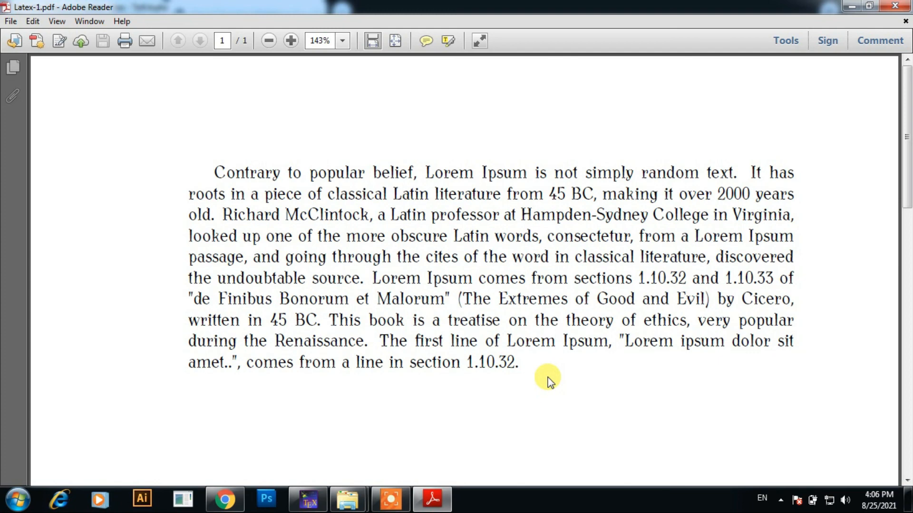
{"action": "left_click", "coordinate": [898, 7]}
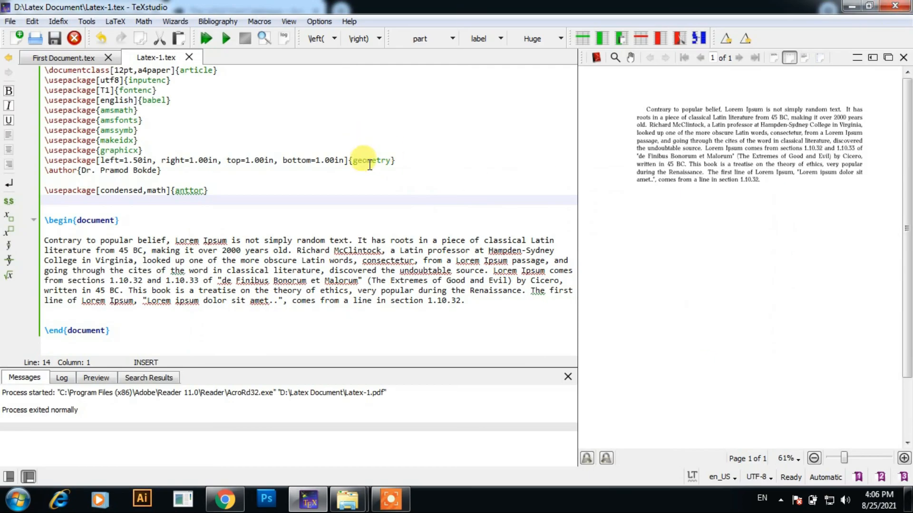